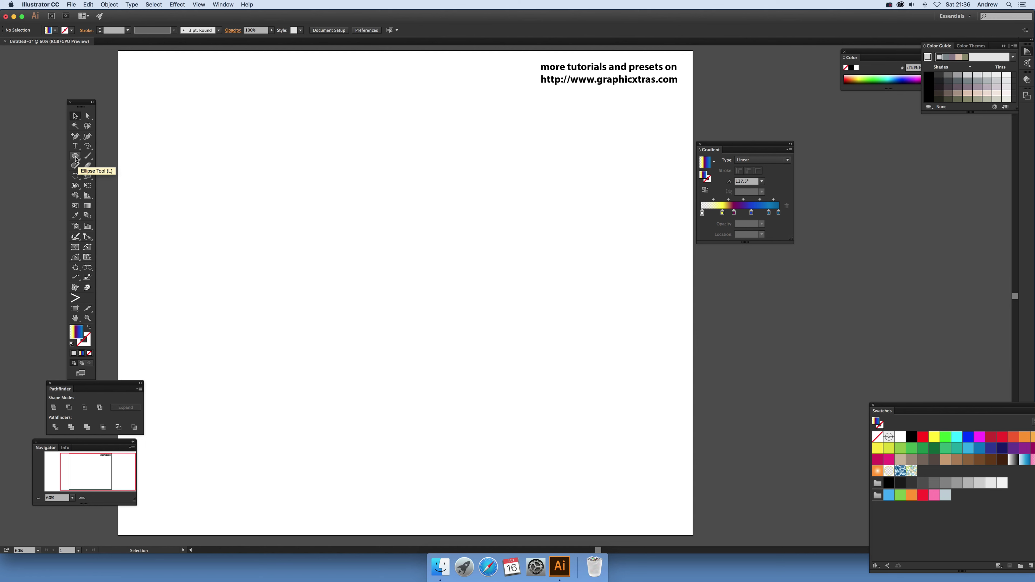
- Draw a circle about 790 px across on the artboard and fill it with the light-to-dark blue gradient swatch
click(76, 157)
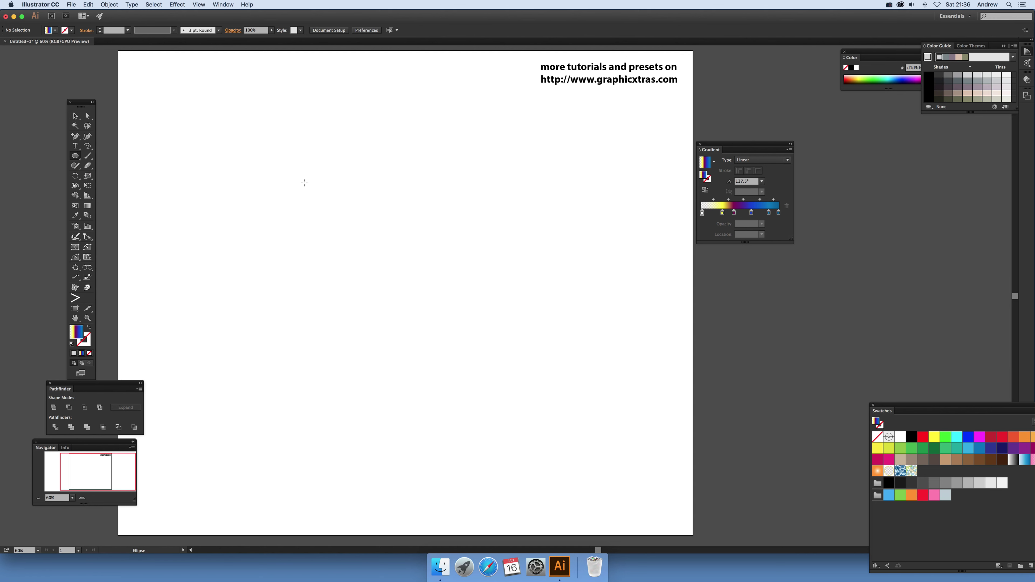
drag(309, 190, 487, 380)
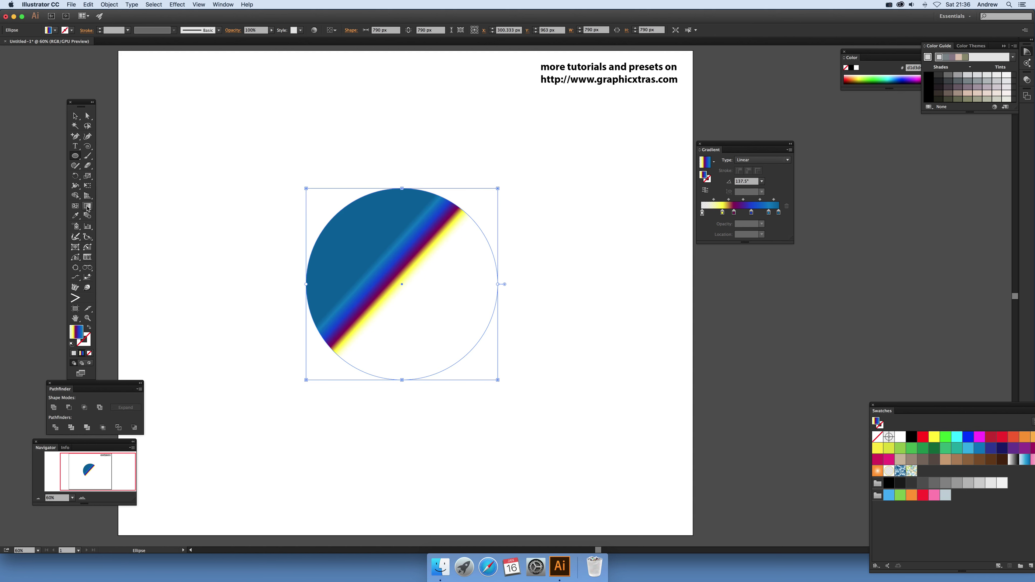
click(1025, 460)
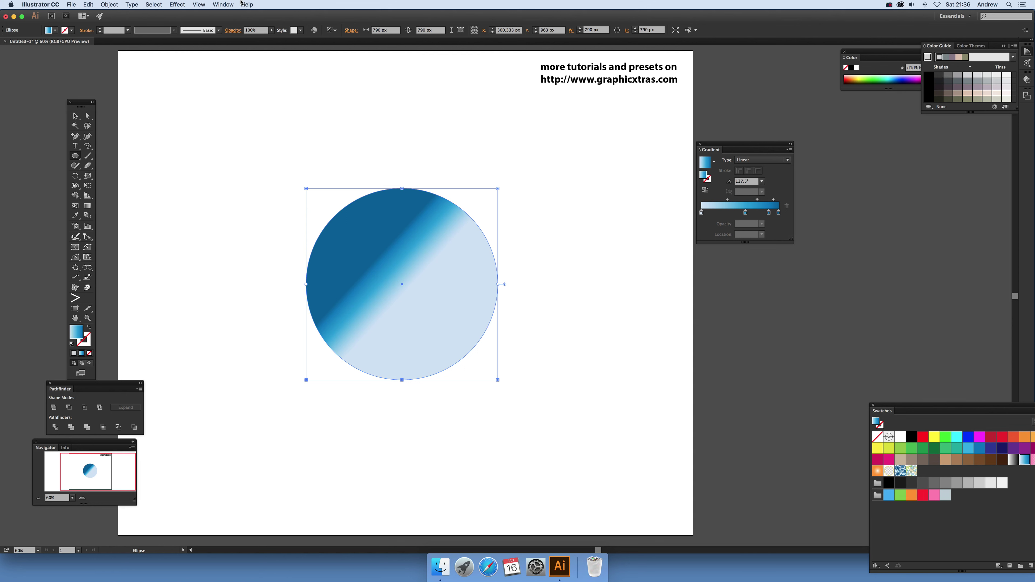
- Move the gradient's middle blue stop to about 42% and recolour it orange (#ff8815)
drag(746, 214, 734, 216)
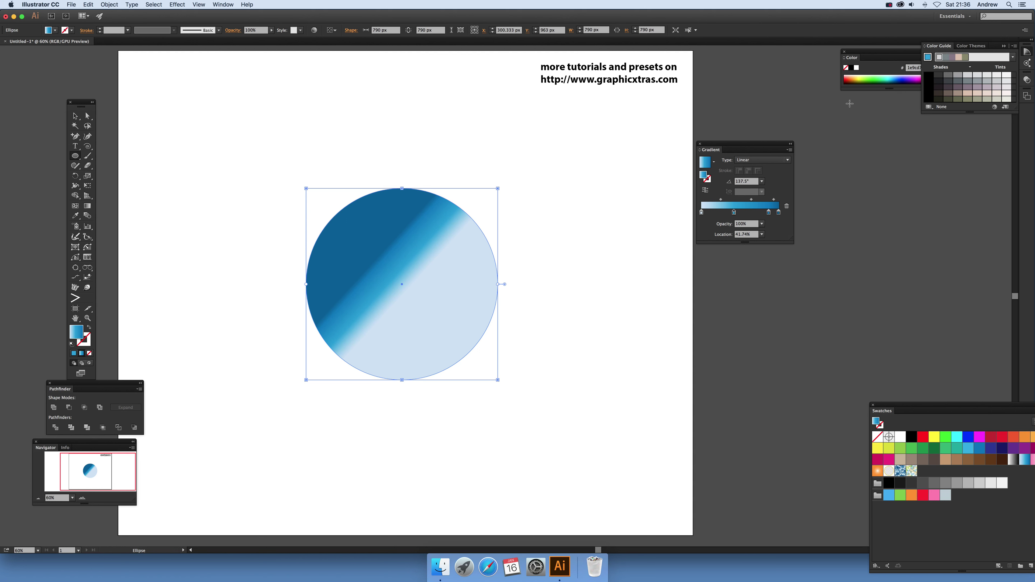
double_click(734, 213)
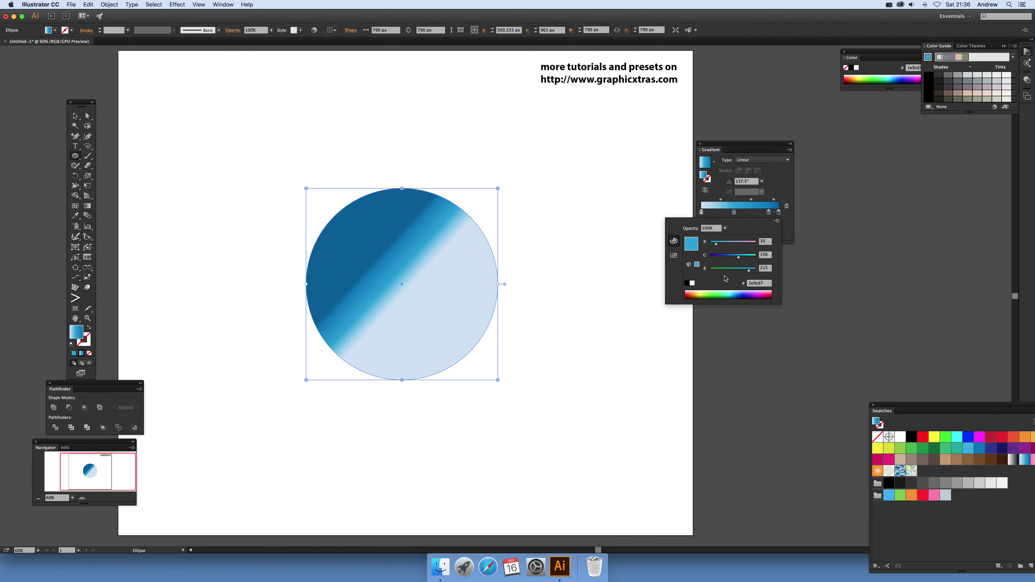
click(696, 293)
drag(696, 292, 696, 290)
drag(740, 260, 734, 260)
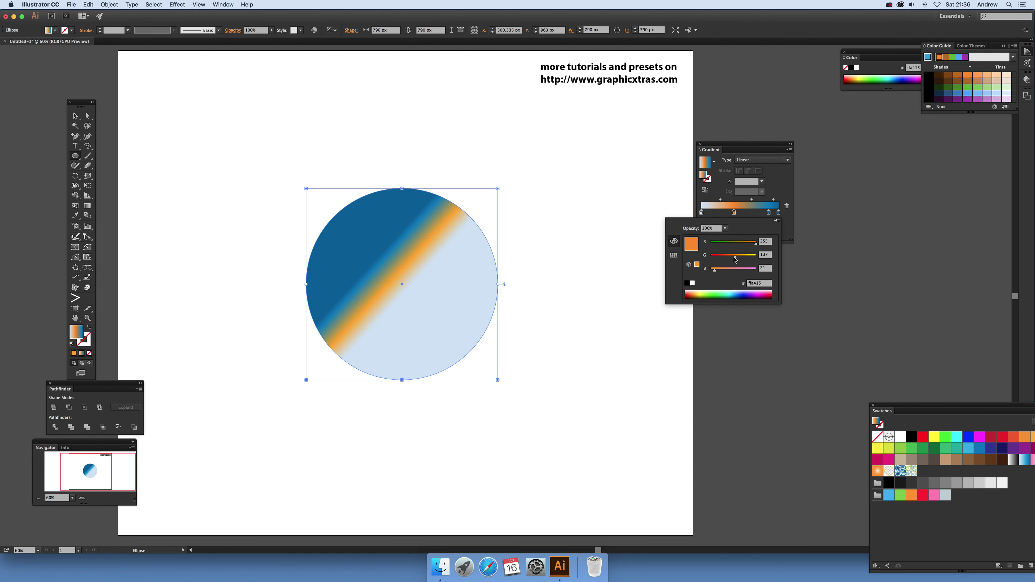
click(781, 191)
- Add a gradient stop at about 61%, after the orange one, and colour it bright green (#00d43d)
click(748, 213)
double_click(748, 212)
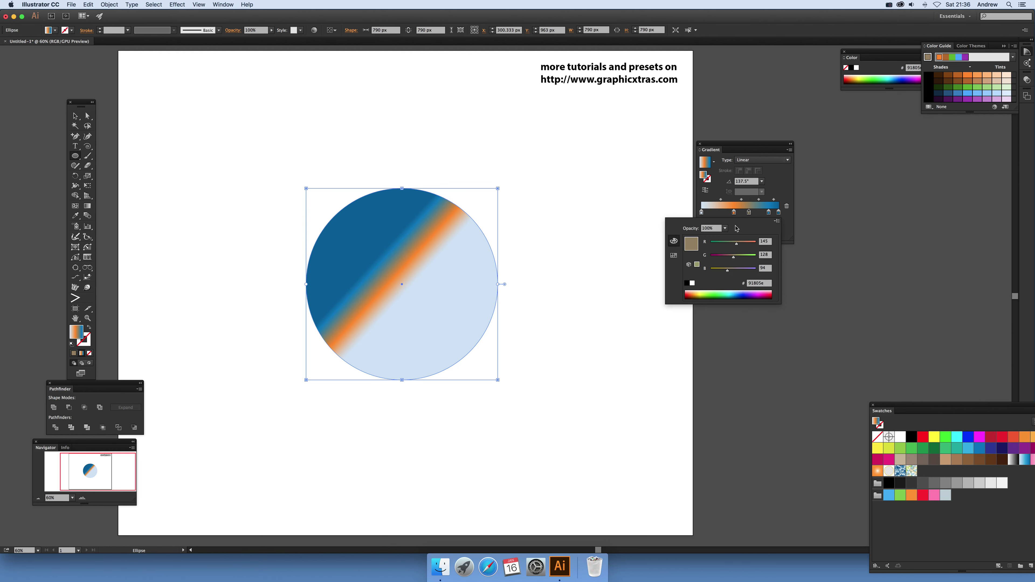
drag(719, 291, 721, 291)
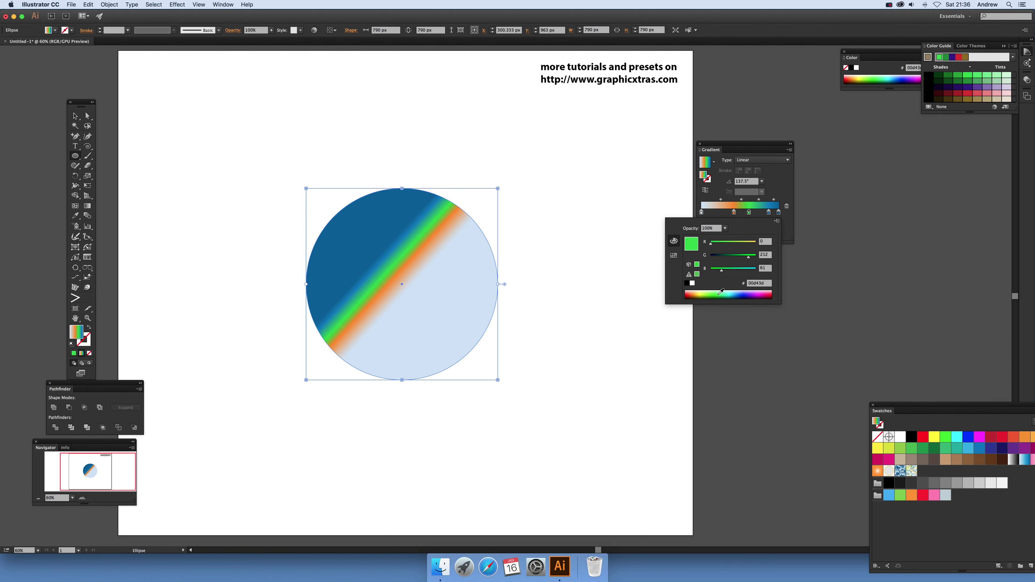
click(788, 195)
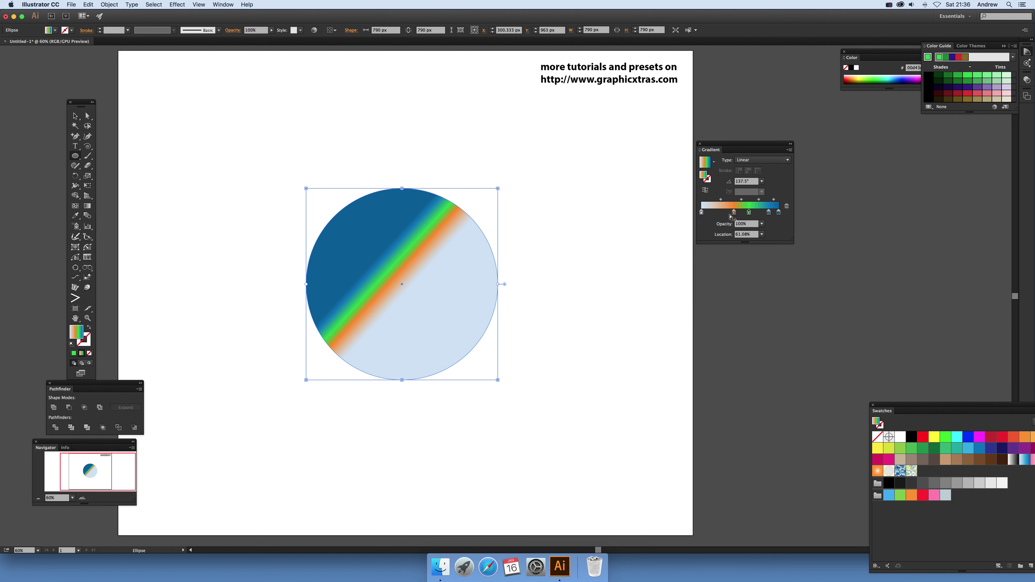
- Shift the orange and green stops towards the gradient's start and set the first stop's opacity to 0%
mouse_move(733, 212)
mouse_down()
mouse_move(720, 213)
mouse_move(738, 212)
mouse_up()
click(701, 213)
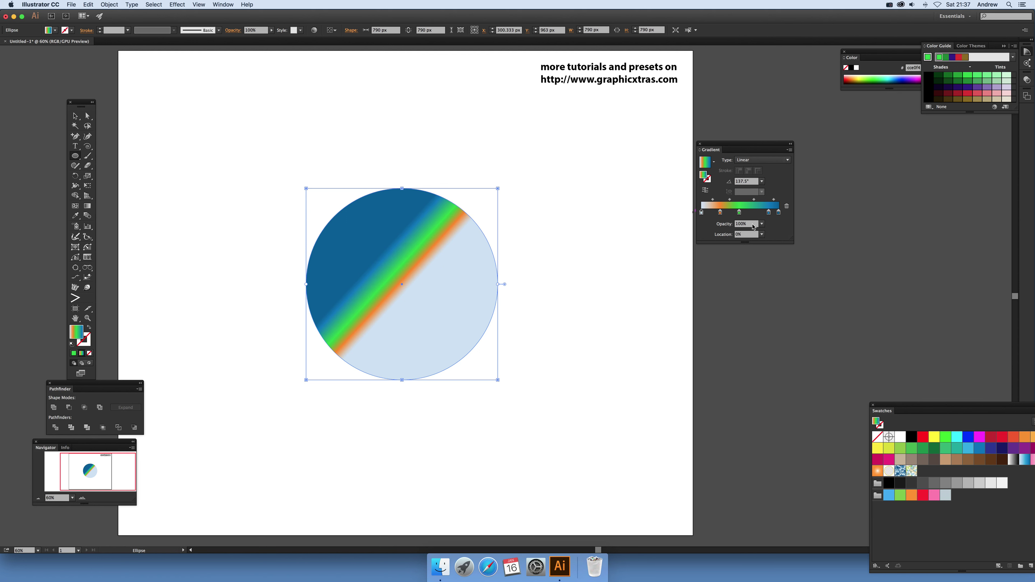
click(761, 223)
click(772, 235)
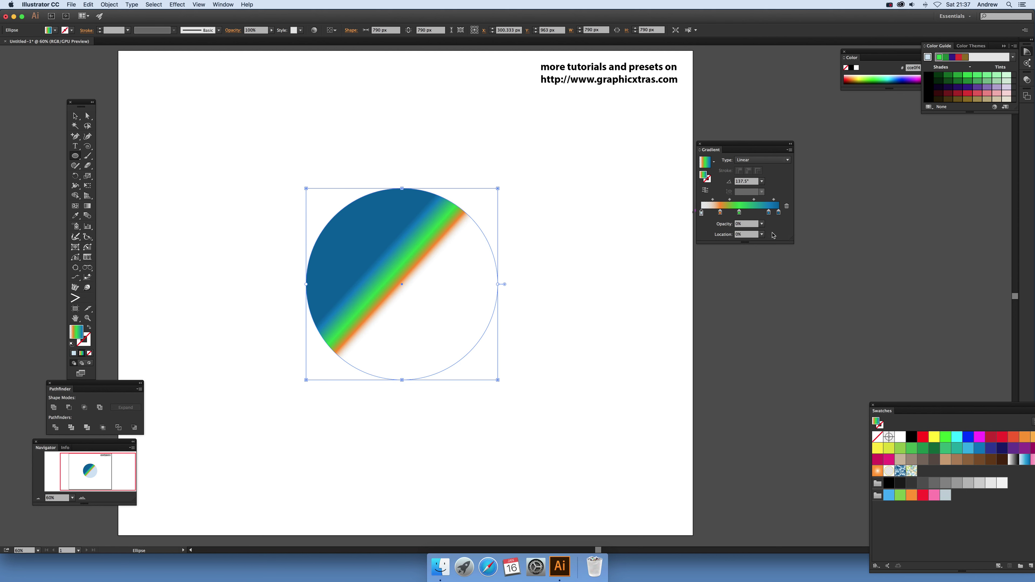
- Reposition the green stop at about 55% and the orange stop at about 27%, and set the orange stop's opacity to 40%
drag(720, 216, 745, 215)
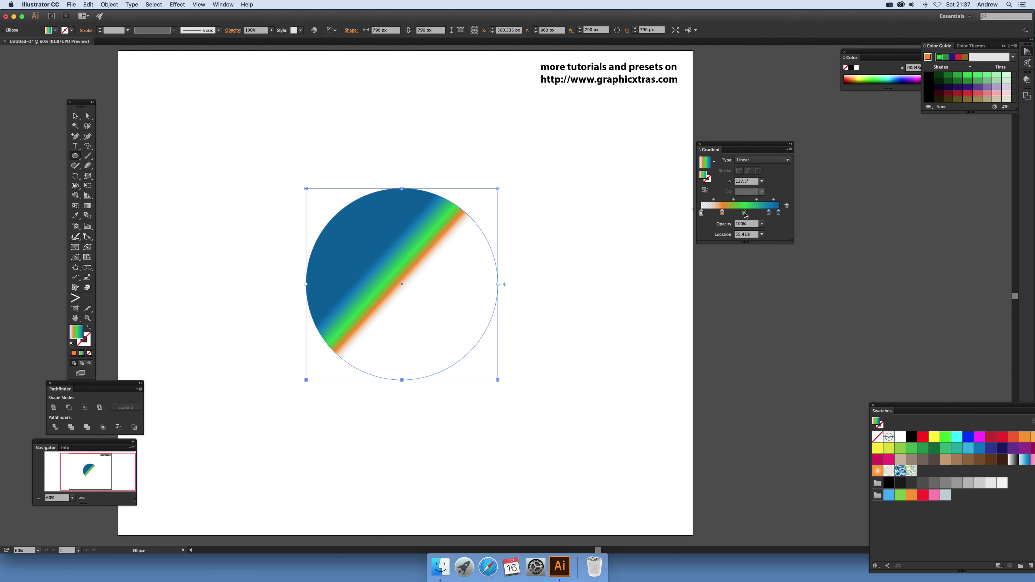
double_click(721, 213)
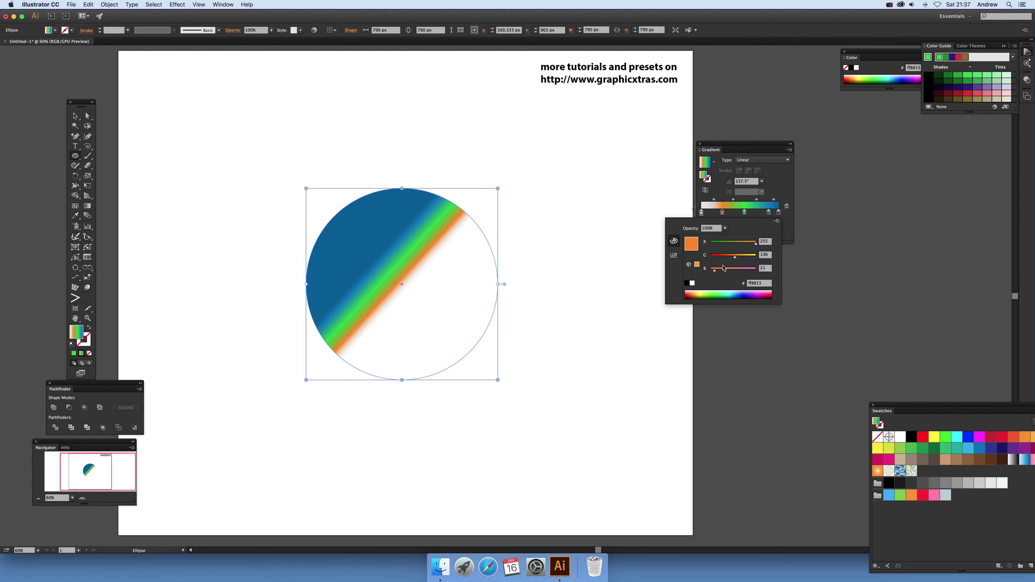
key(Escape)
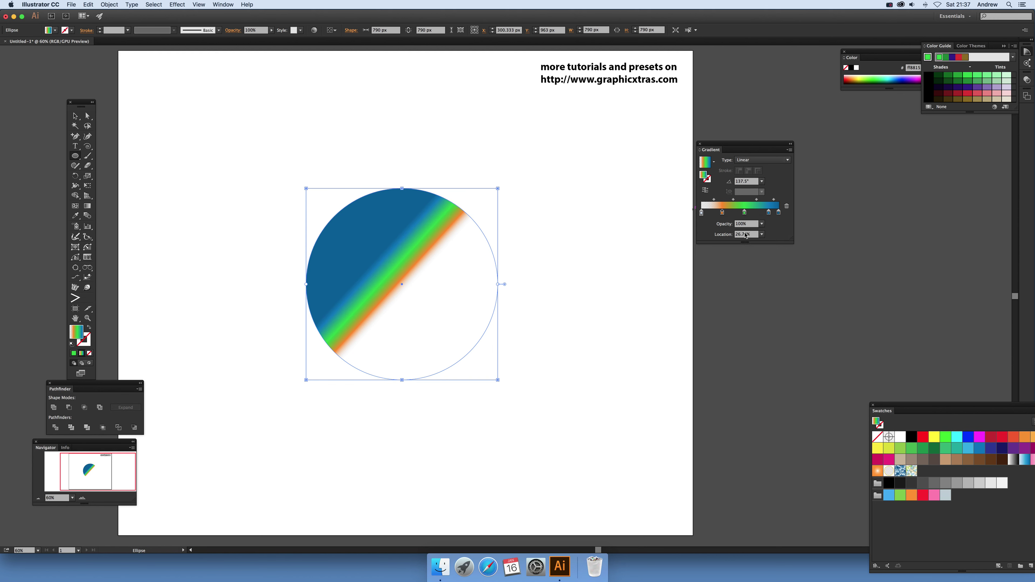
click(761, 224)
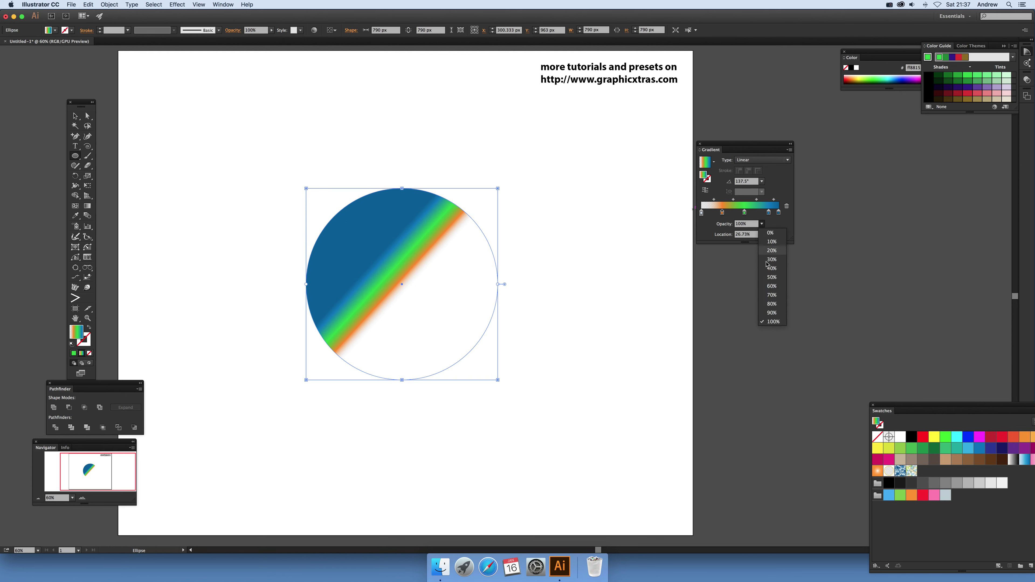
click(773, 268)
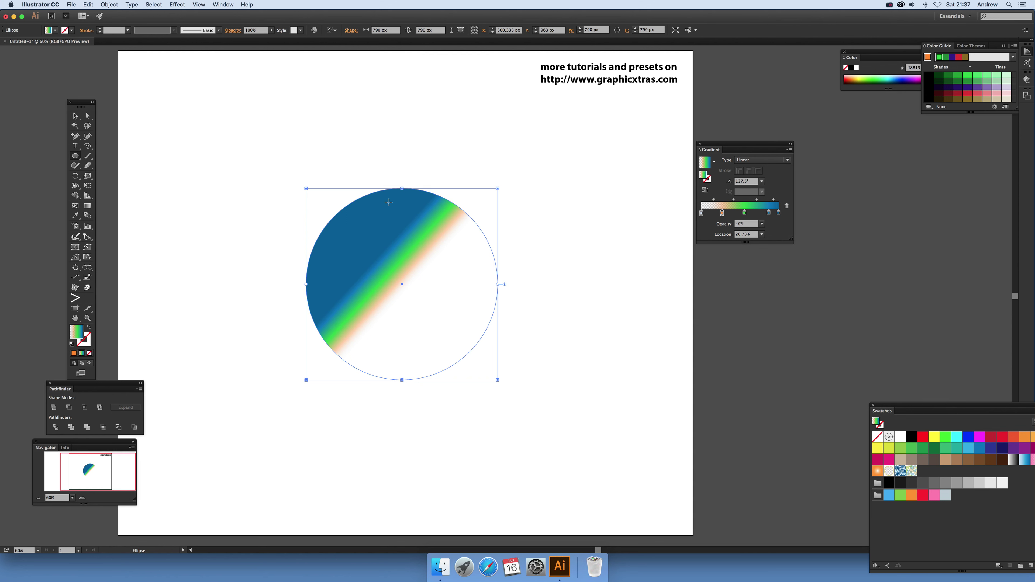
- Add a gradient stop at about 68%, after the green one, and colour it crimson (#e90047)
click(754, 211)
double_click(754, 212)
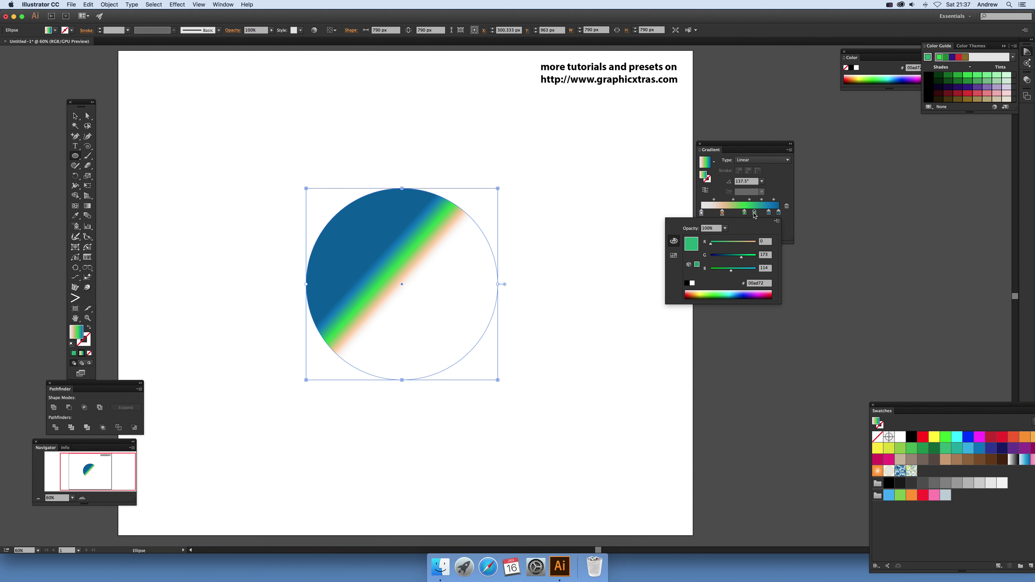
drag(762, 291, 770, 291)
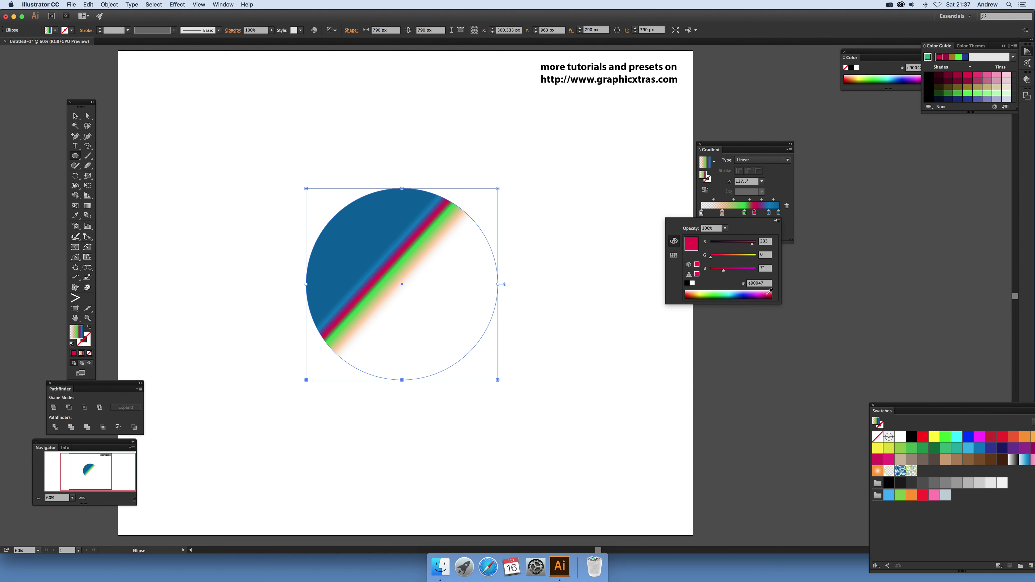
click(778, 174)
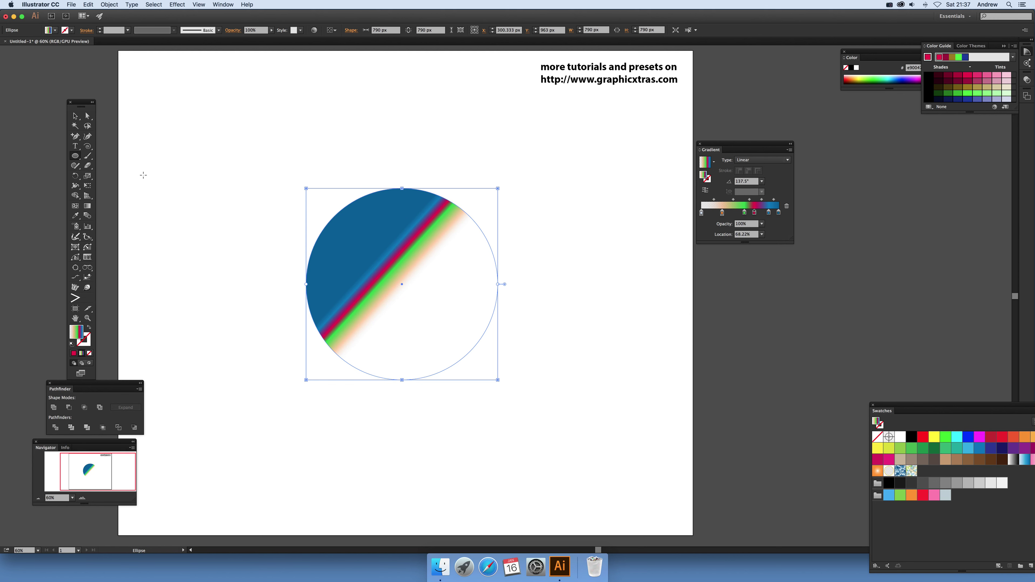
- Redraw the circle's gradient with the Gradient tool, running diagonally from upper left to lower right at about -37°
click(88, 206)
drag(392, 249, 504, 308)
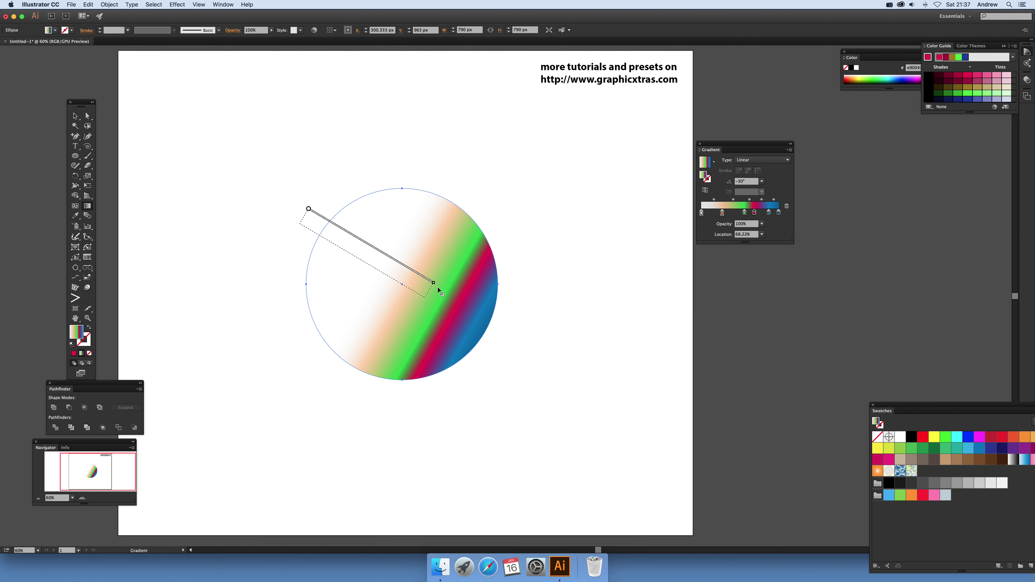
drag(439, 290, 438, 296)
drag(358, 256, 425, 299)
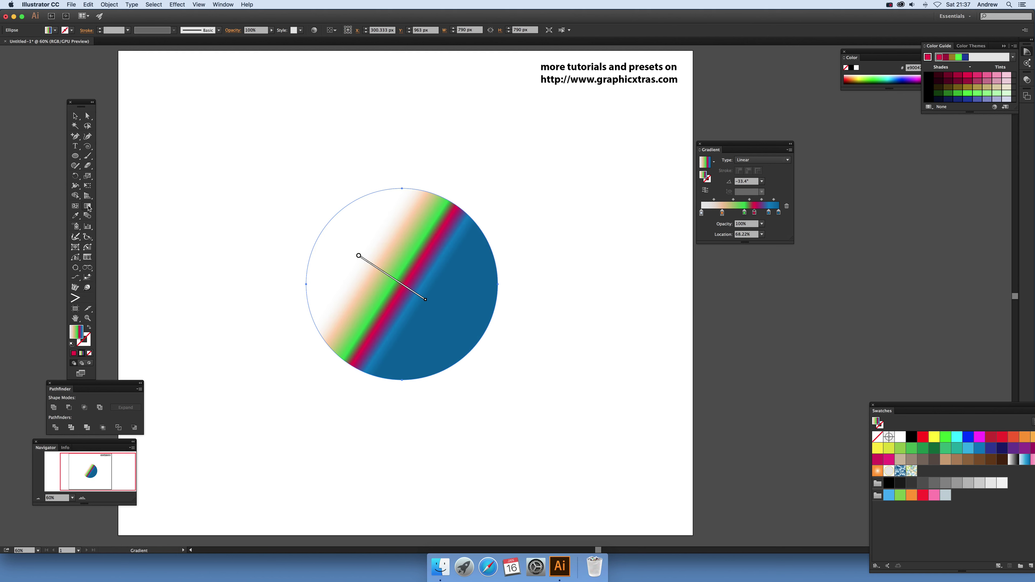
drag(365, 225, 477, 311)
click(75, 117)
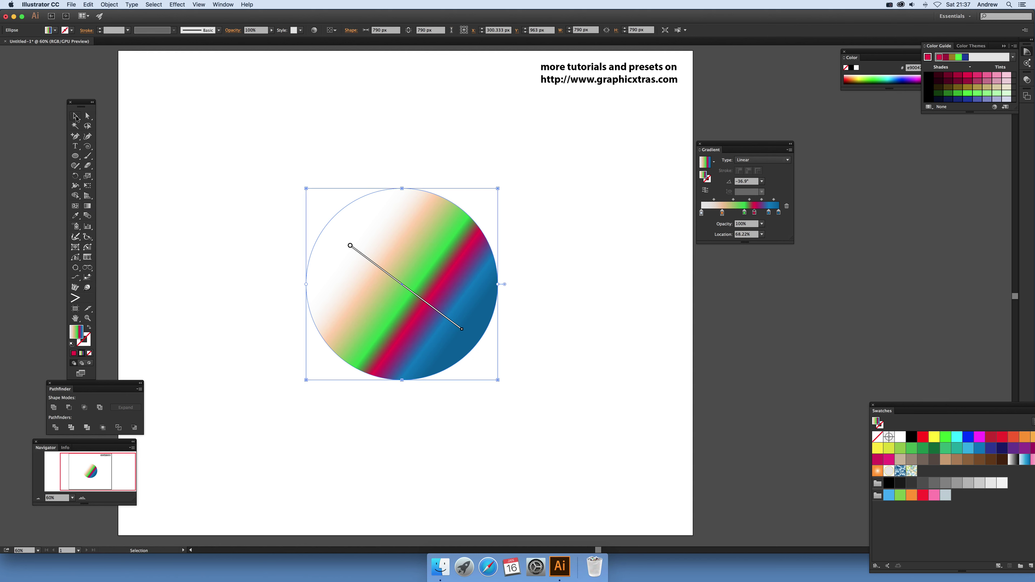
- Draw a larger circle about 987 px across over the first one, covering it completely
click(74, 156)
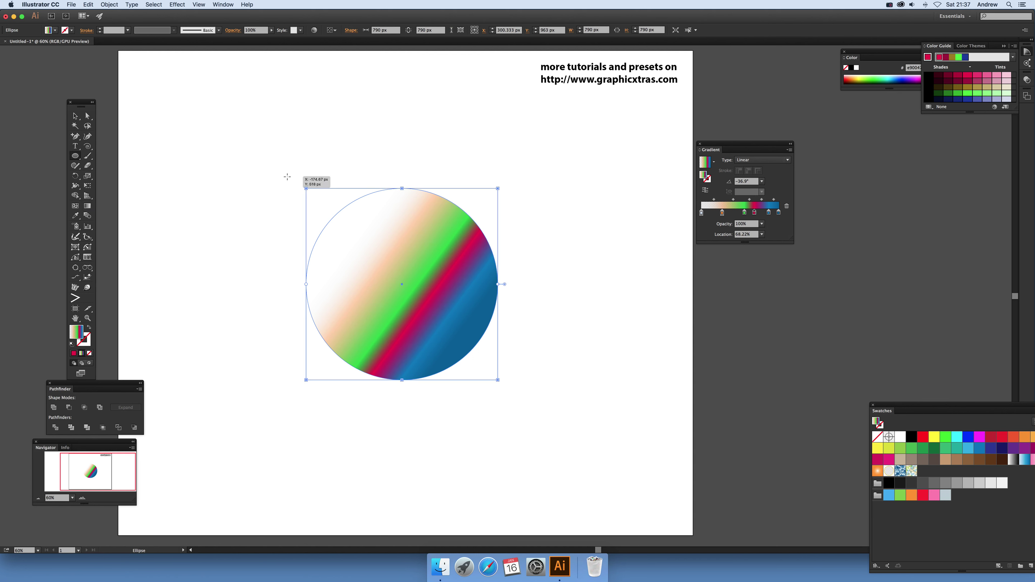
drag(282, 169, 524, 369)
click(75, 116)
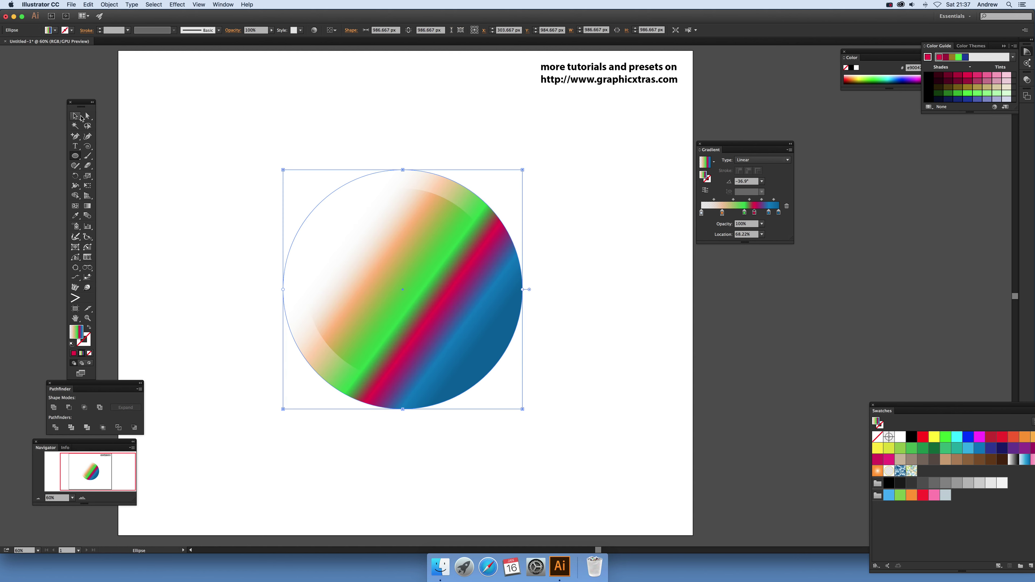
- Select both circles and make an envelope distortion with the top object
drag(281, 144, 527, 355)
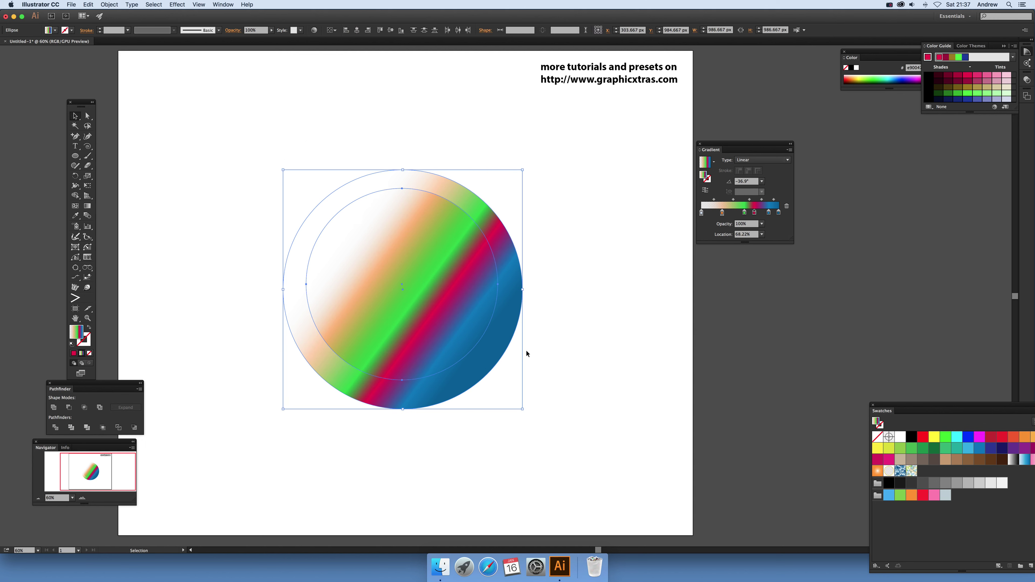
click(109, 5)
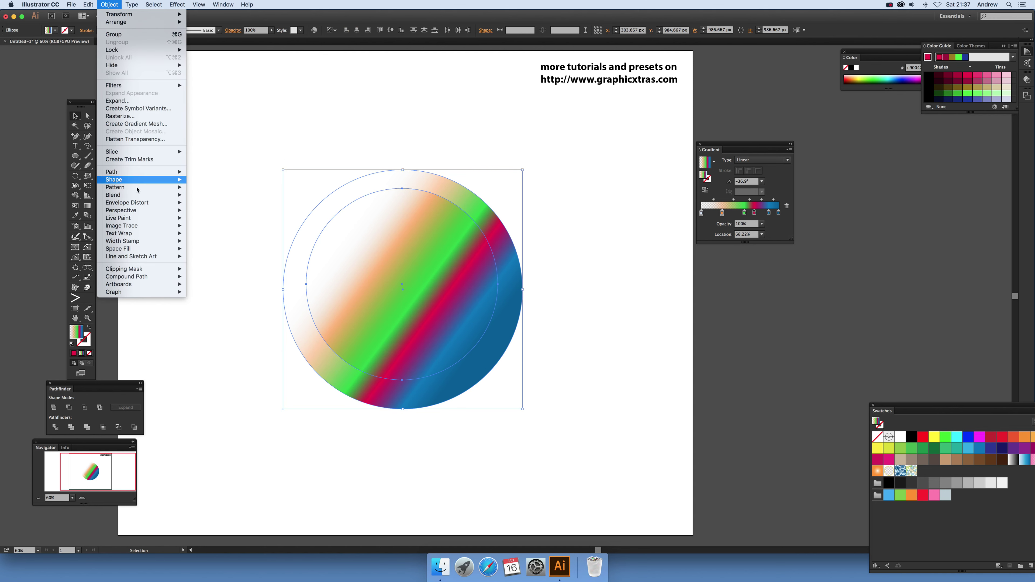
mouse_move(143, 207)
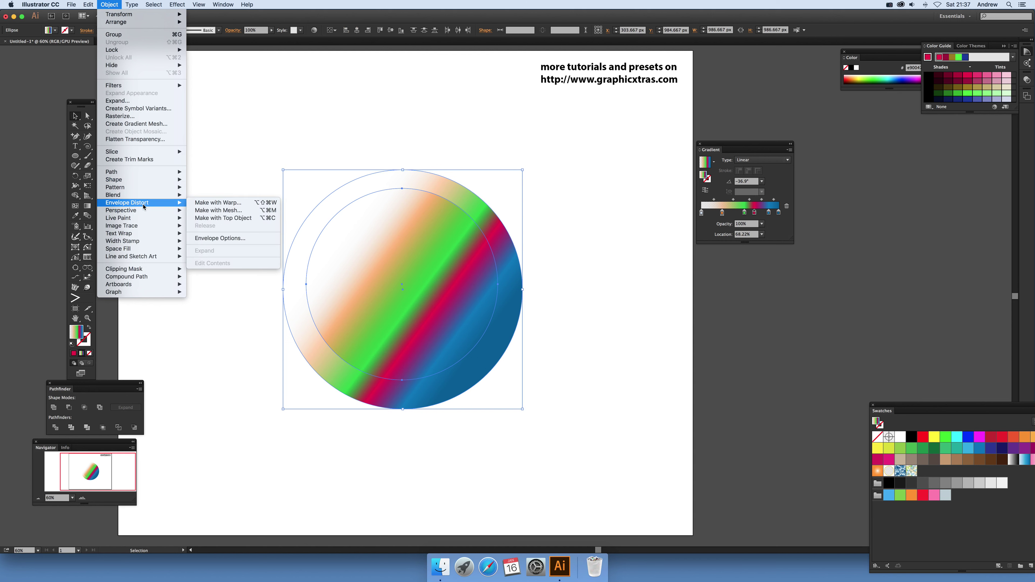
click(233, 221)
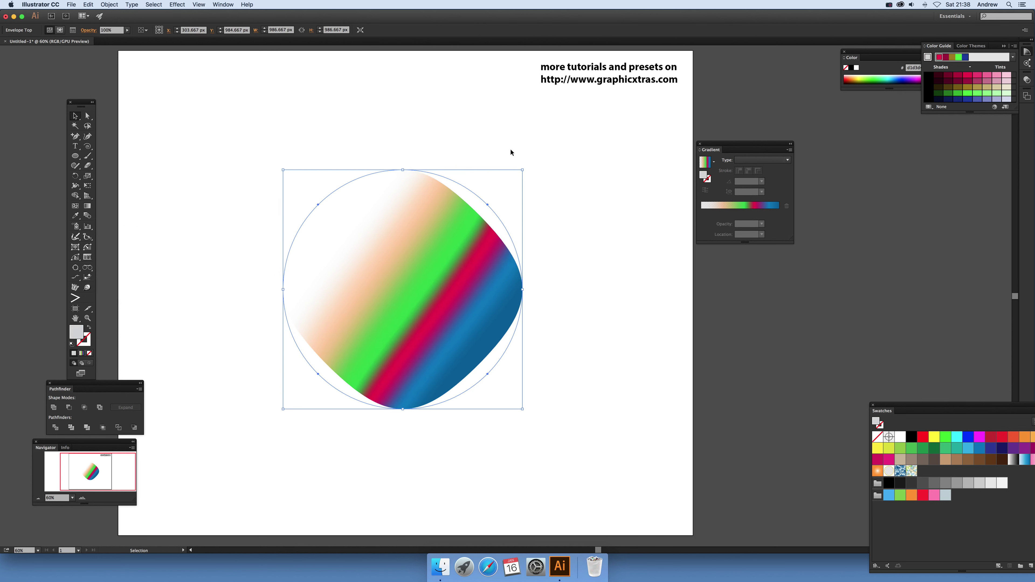
- Open the envelope options and accept them with Distort Appearance and Distort Linear Gradient Fills enabled and fidelity at 79
click(109, 4)
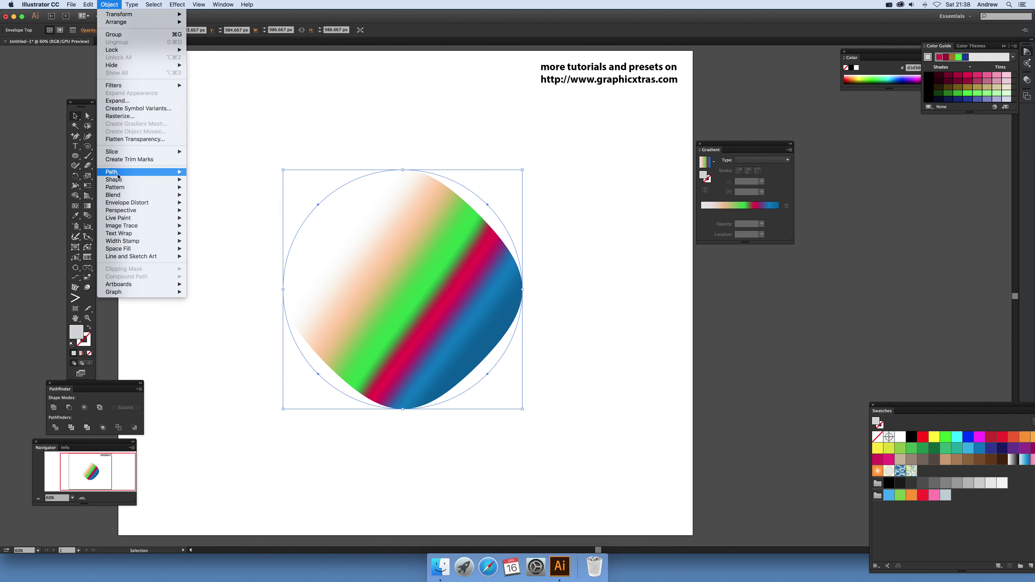
mouse_move(117, 204)
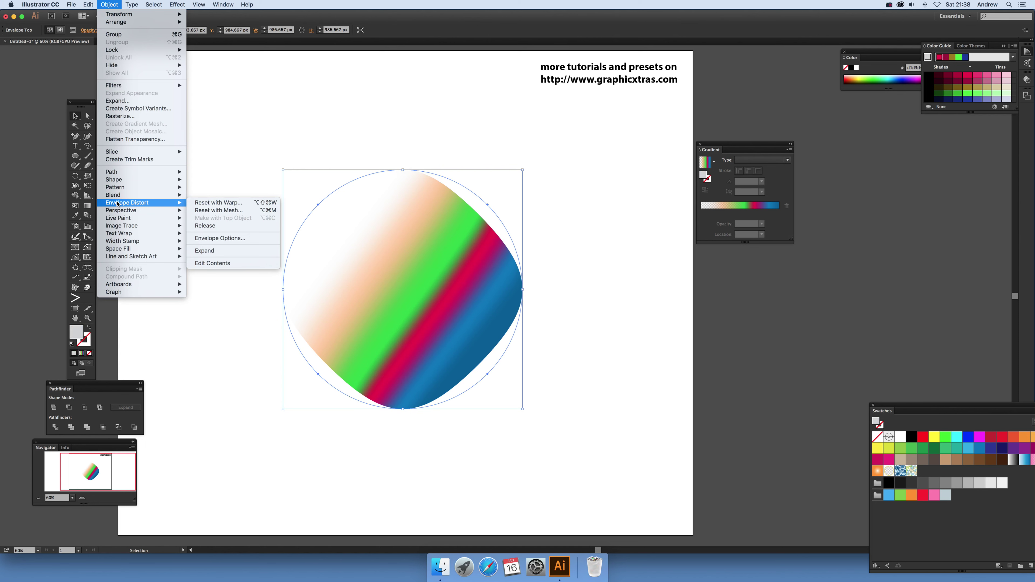
click(214, 240)
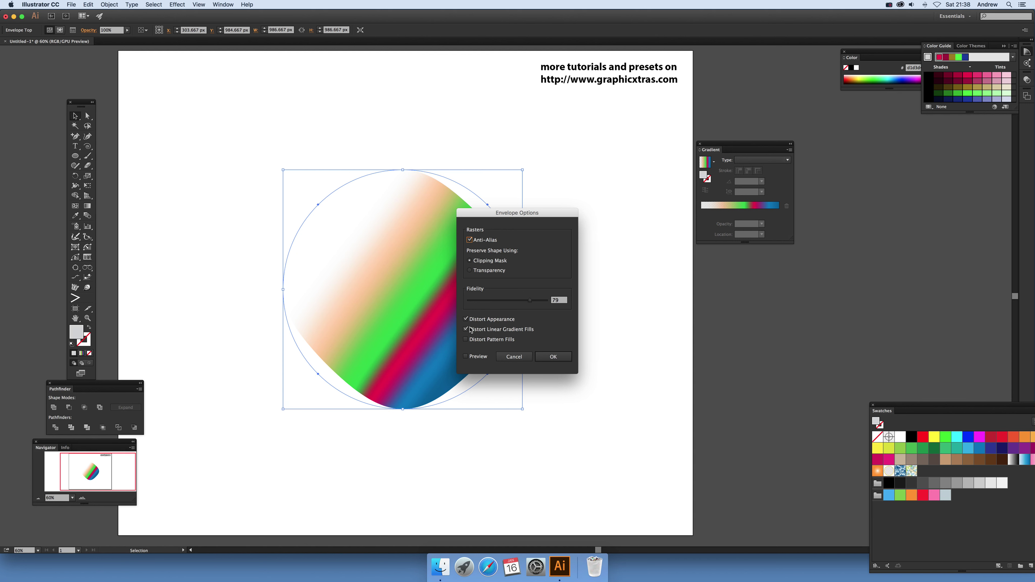
click(558, 359)
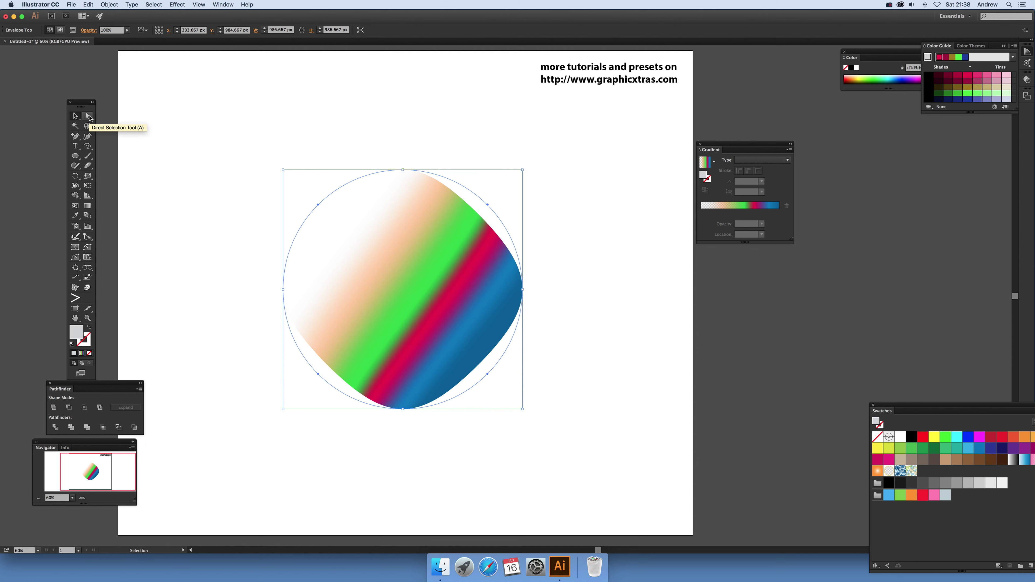
- Reshape the envelope with Direct Selection, pulling its upper-right and lower-left points outward and its right and left points inward
click(89, 117)
click(488, 207)
drag(488, 208, 560, 153)
drag(529, 283, 443, 243)
drag(317, 374, 247, 385)
drag(289, 291, 302, 248)
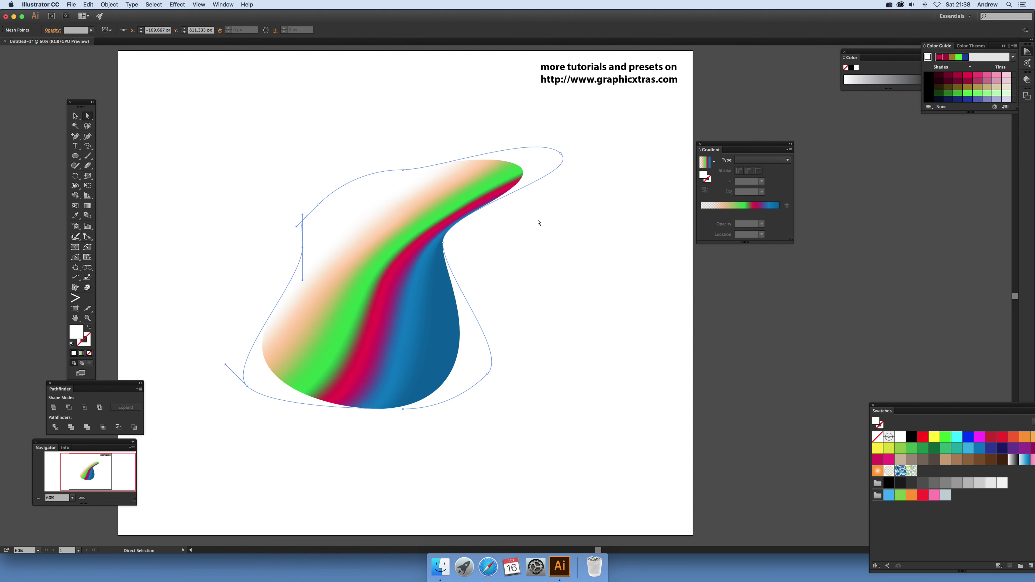
drag(302, 248, 331, 275)
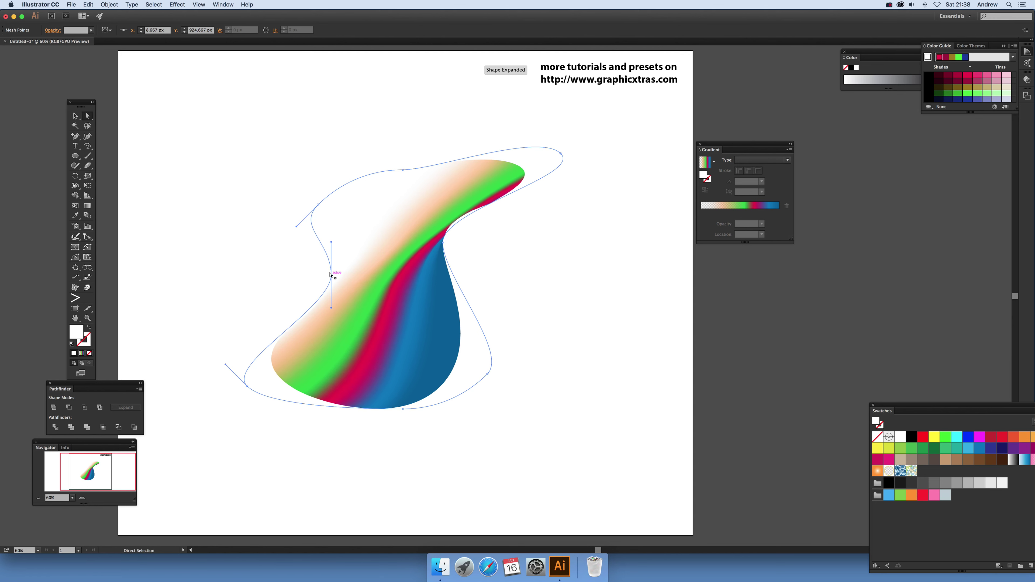
click(75, 116)
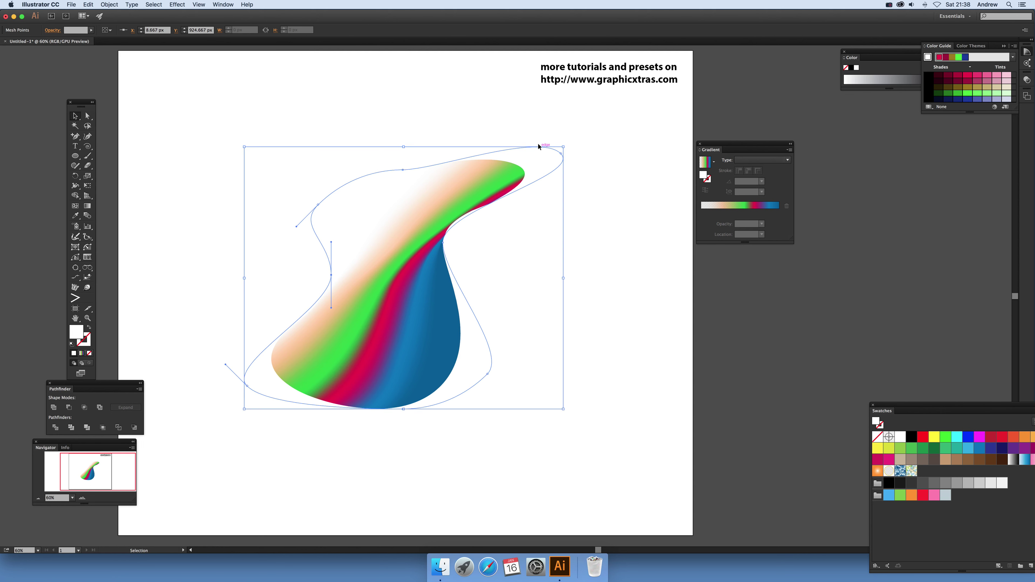
- Select the warped gradient shape and switch its envelope distortion to editing the contents
click(511, 136)
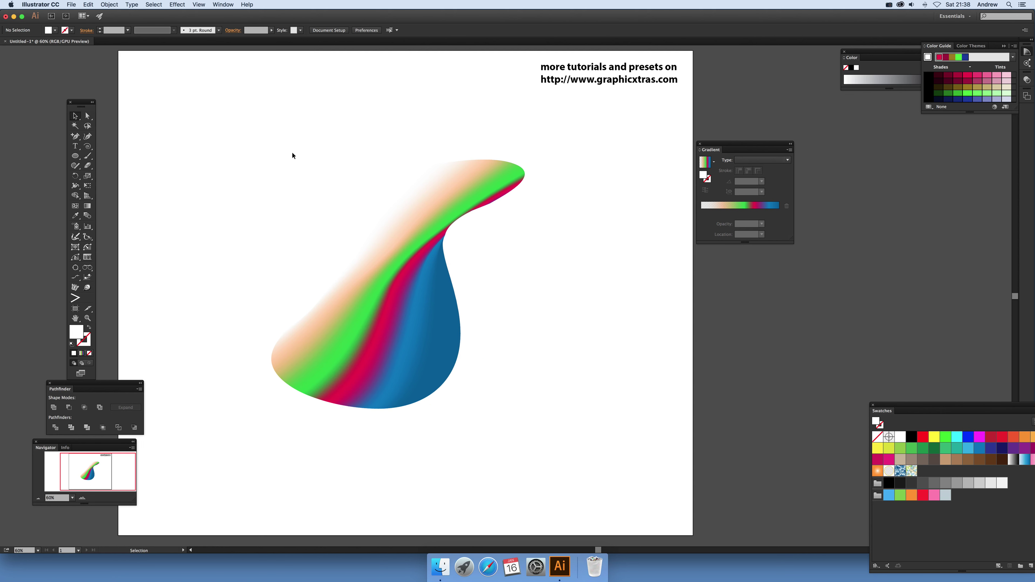
drag(298, 128, 532, 303)
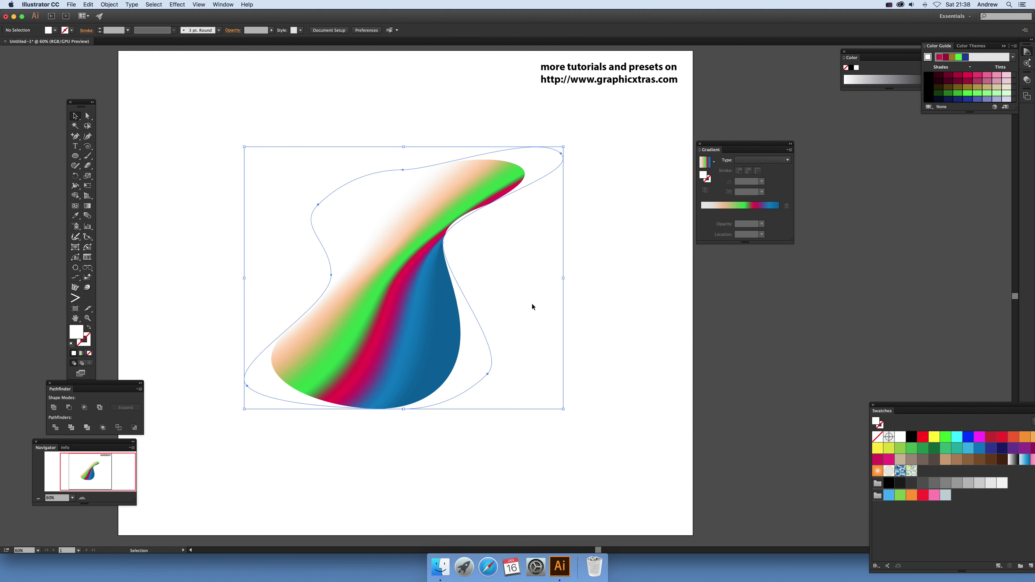
click(87, 205)
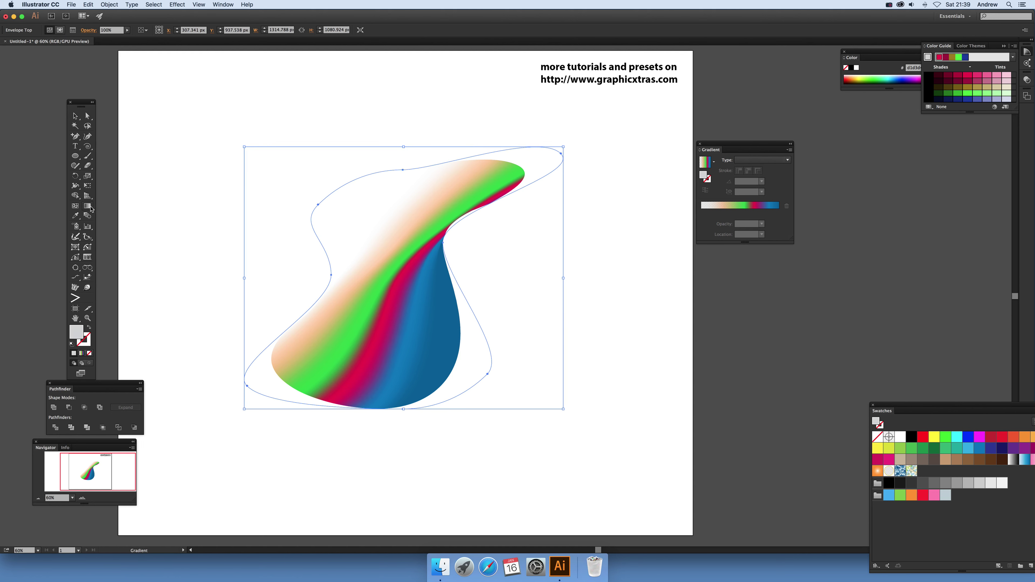
click(110, 5)
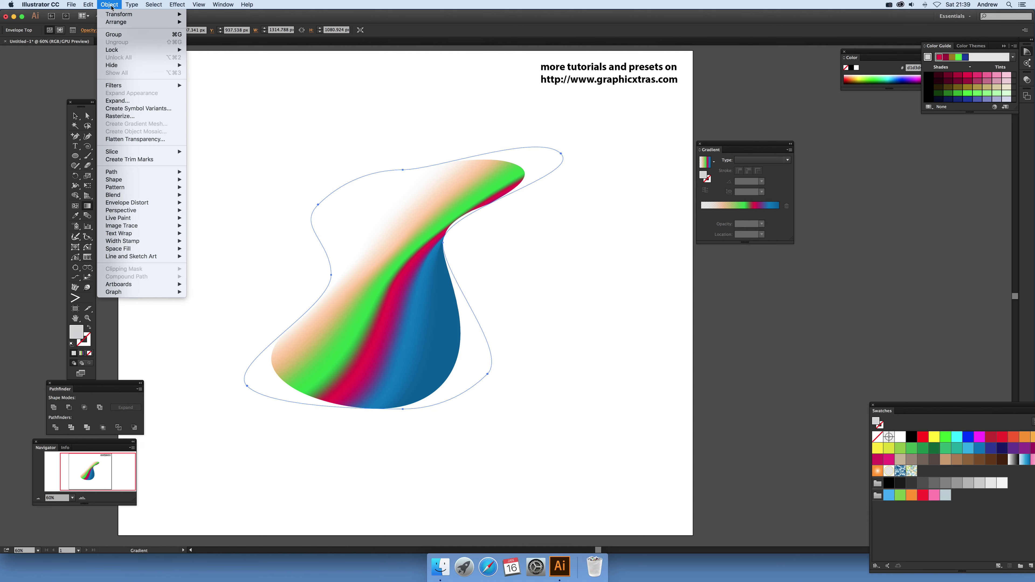
mouse_move(142, 205)
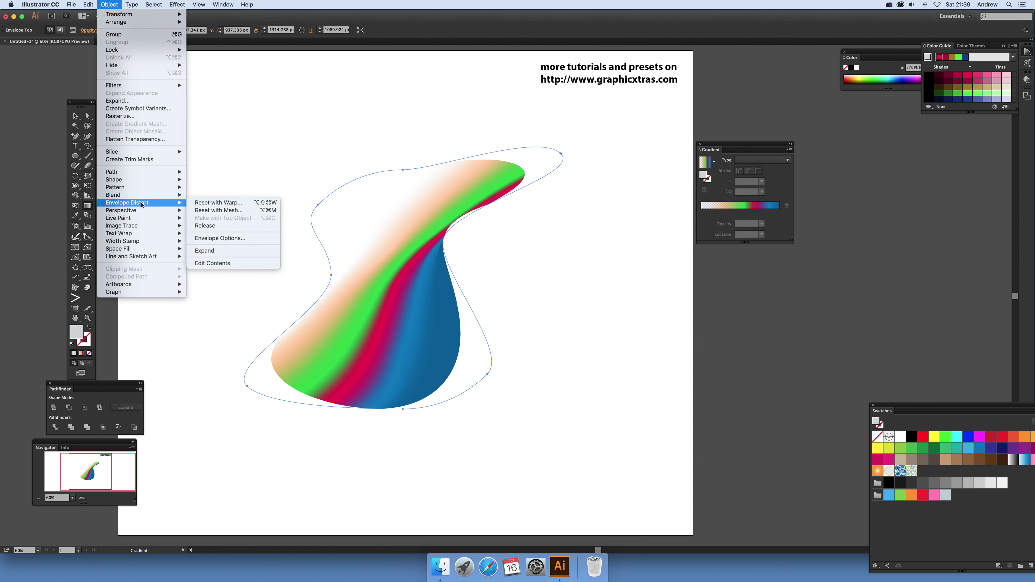
click(223, 261)
- Redraw the inner circle's linear gradient in several directions across the warped shape, finishing at an angle of about -10.9°
drag(425, 323, 477, 305)
mouse_move(440, 228)
mouse_down()
mouse_move(369, 330)
mouse_move(433, 218)
mouse_up()
click(391, 298)
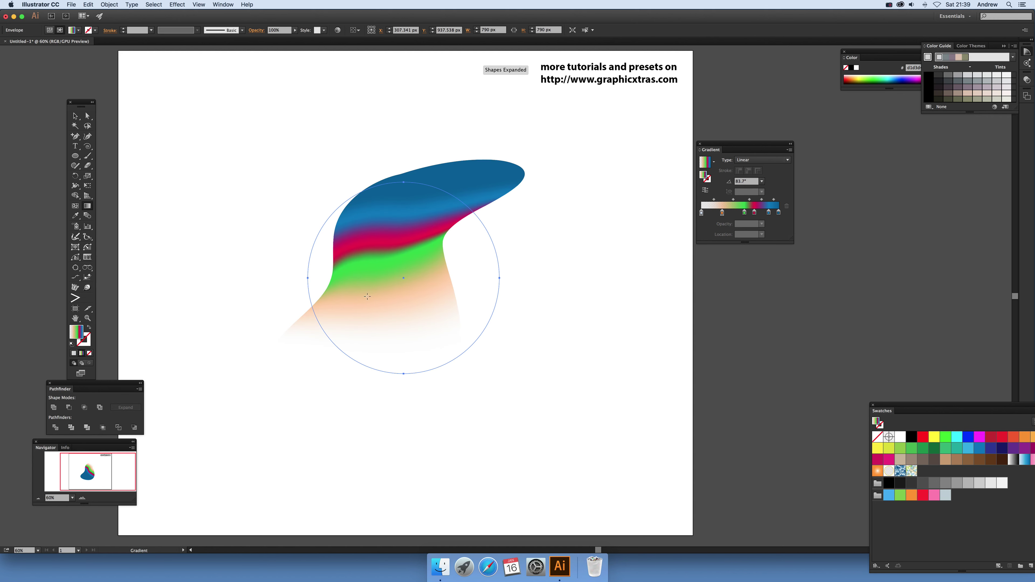
drag(380, 316, 444, 245)
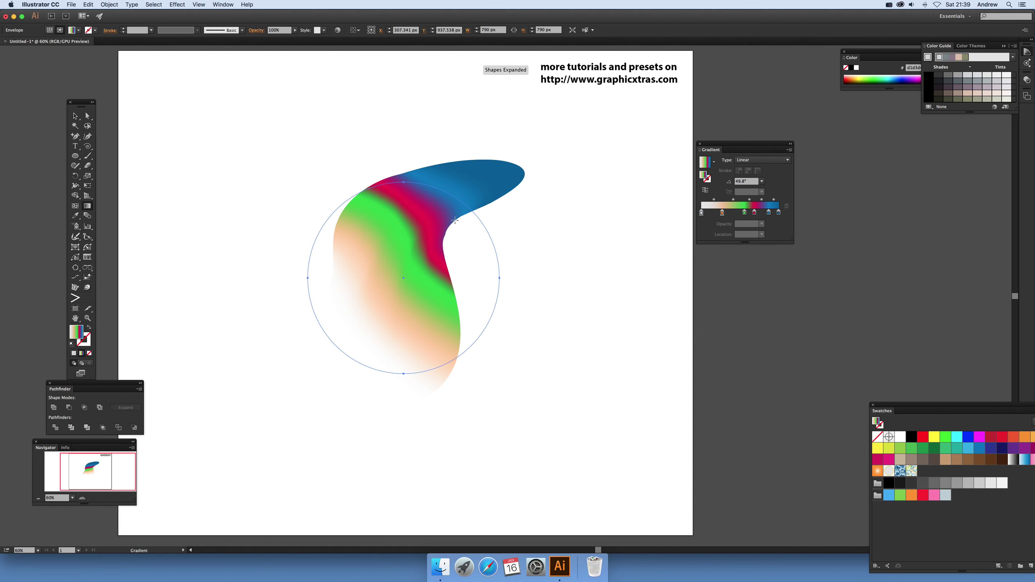
drag(339, 309, 461, 197)
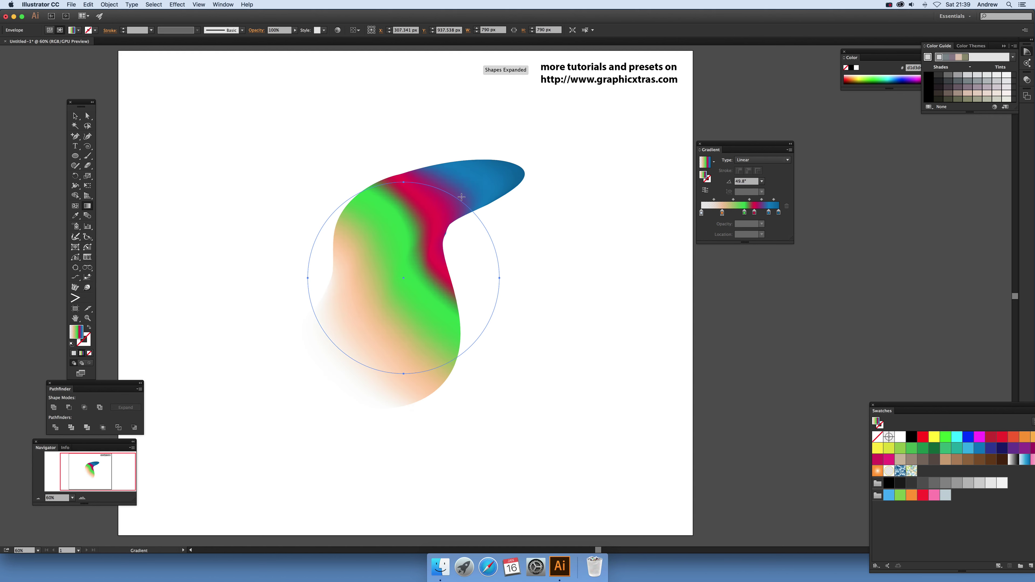
drag(381, 308, 536, 179)
drag(347, 229, 490, 254)
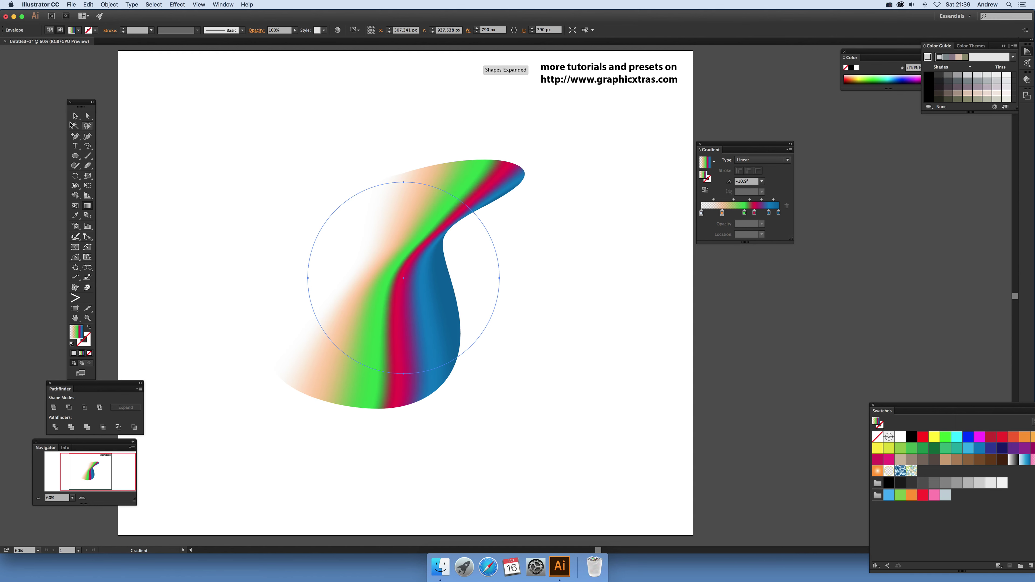
- Switch the distorted object from editing its contents back to editing the envelope
click(76, 117)
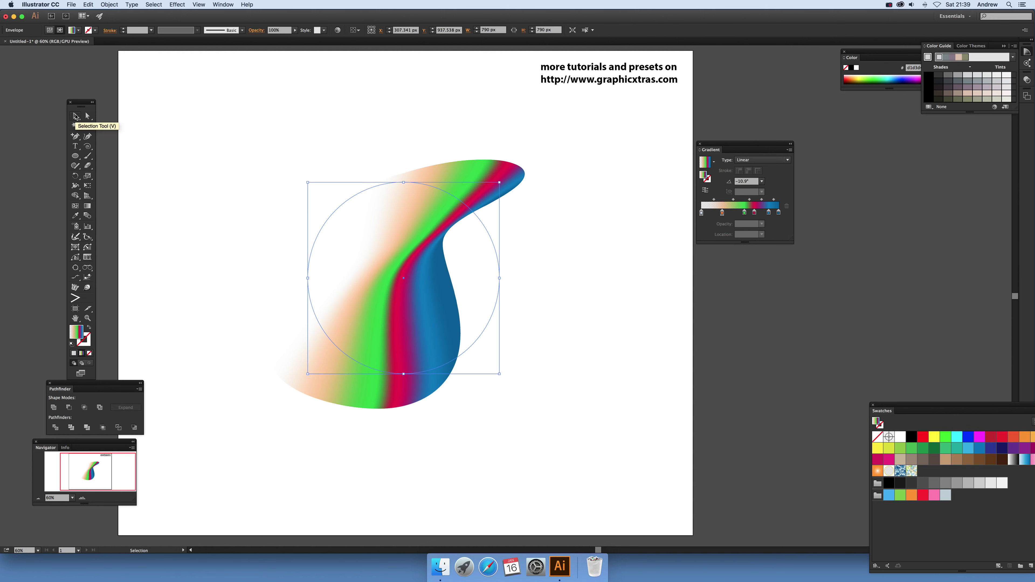
click(109, 4)
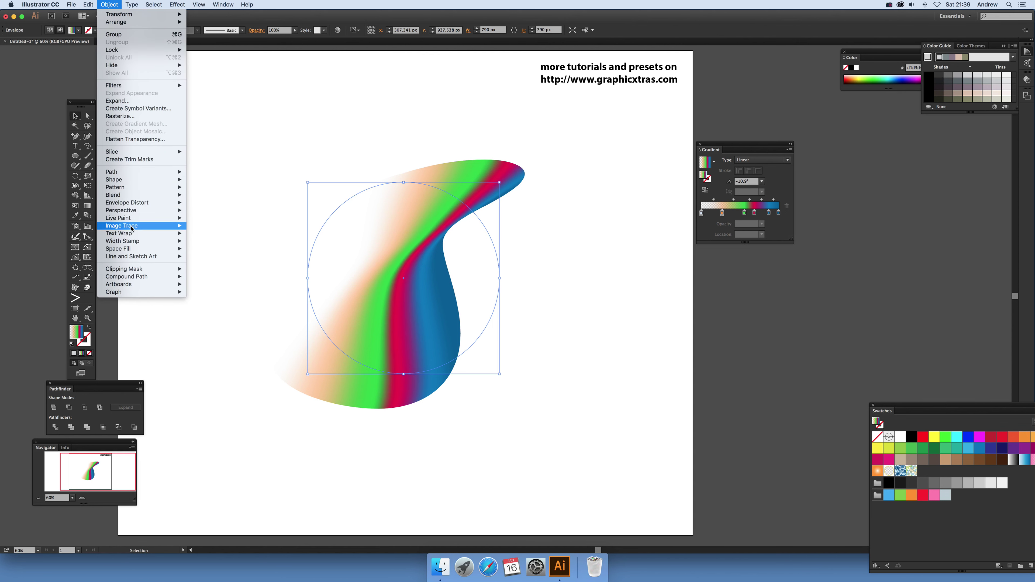
mouse_move(135, 202)
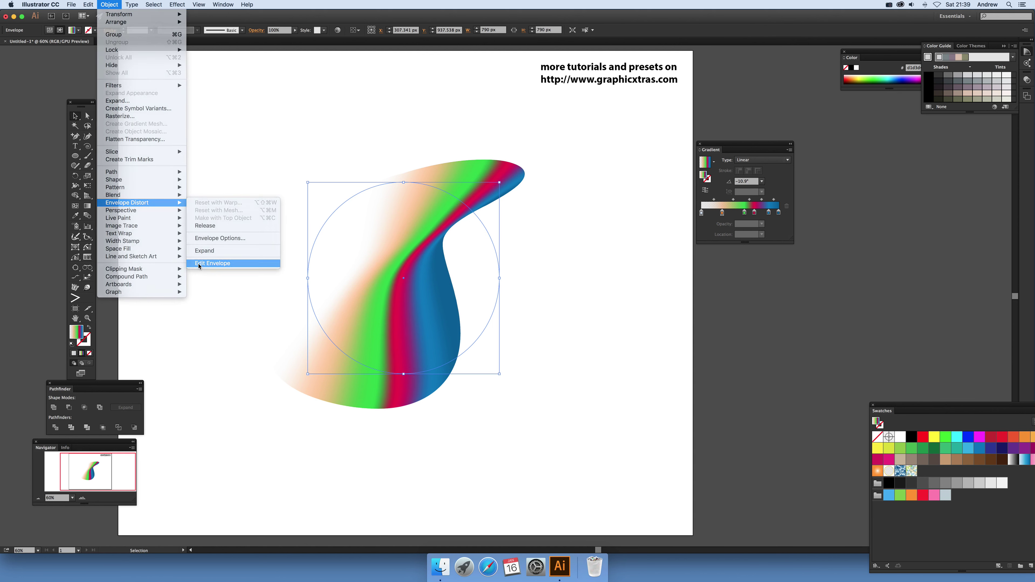
click(199, 264)
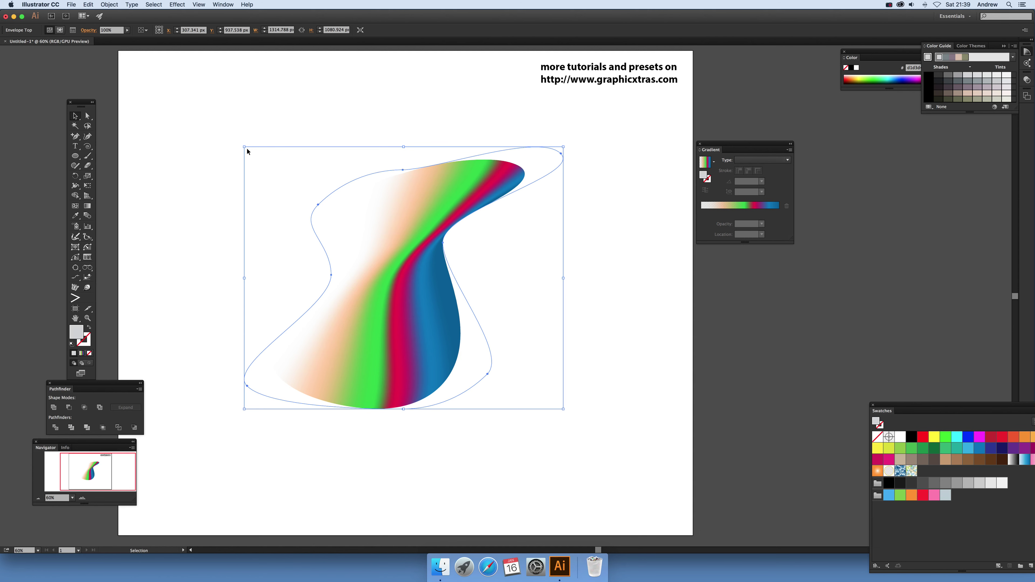
- Scale the envelope down to about 749 by 805 px and rotate it clockwise so the shape lies roughly horizontal
drag(243, 147, 328, 186)
drag(377, 213, 381, 213)
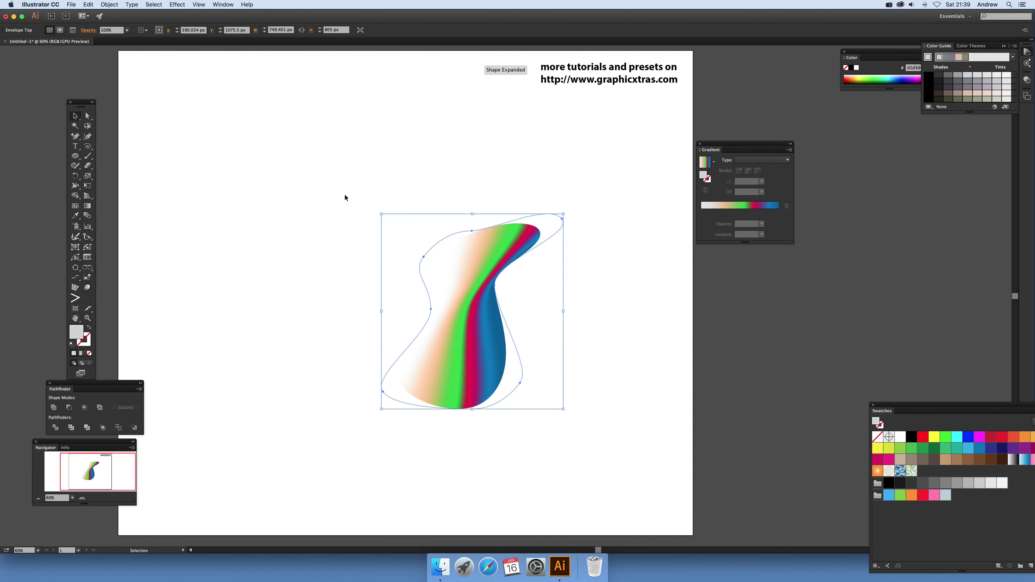
drag(566, 211, 607, 332)
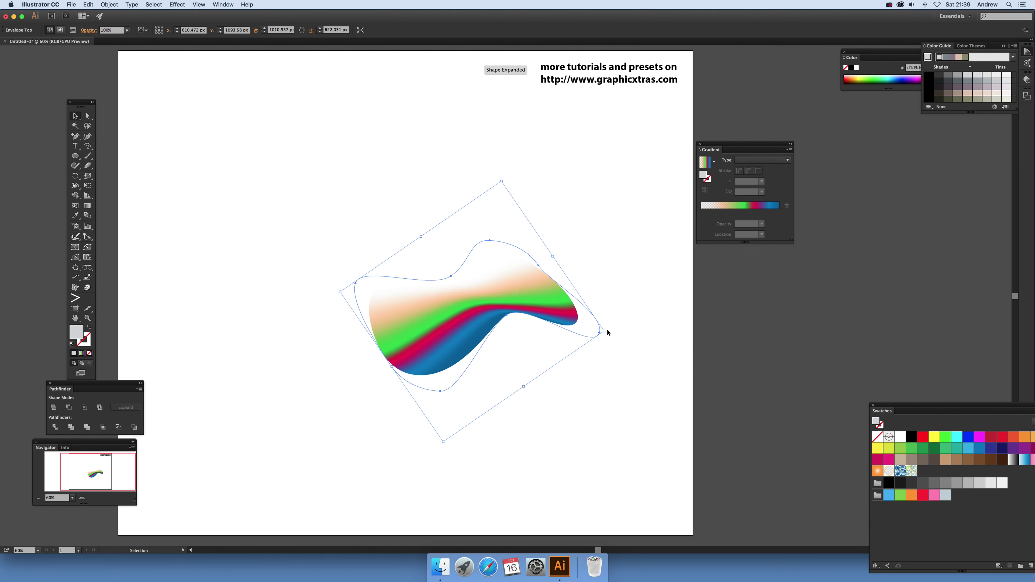
- Start a Transform effect on the envelope with 12 copies and a 30° rotation angle, with preview enabled
click(178, 5)
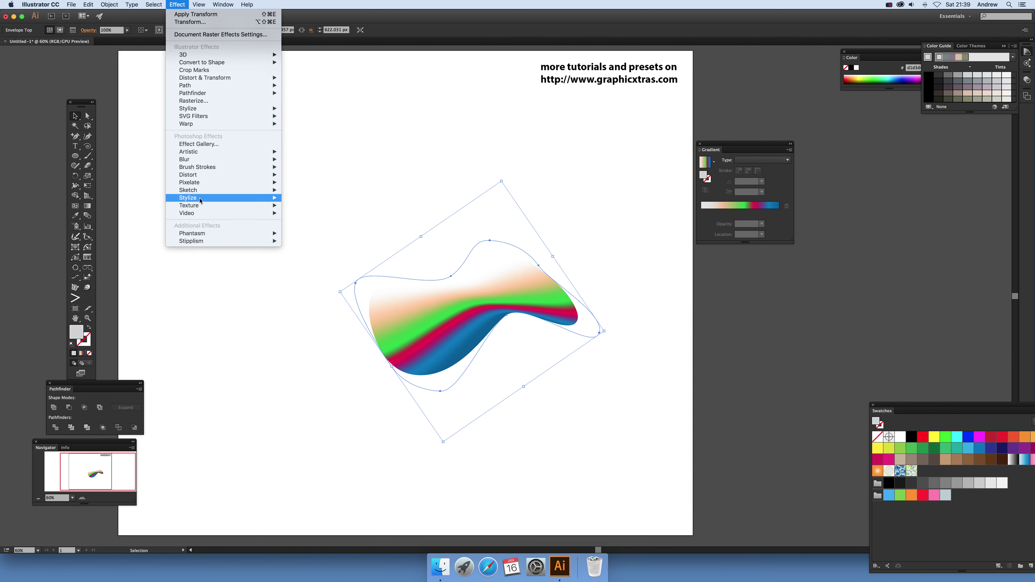
mouse_move(204, 179)
mouse_move(196, 80)
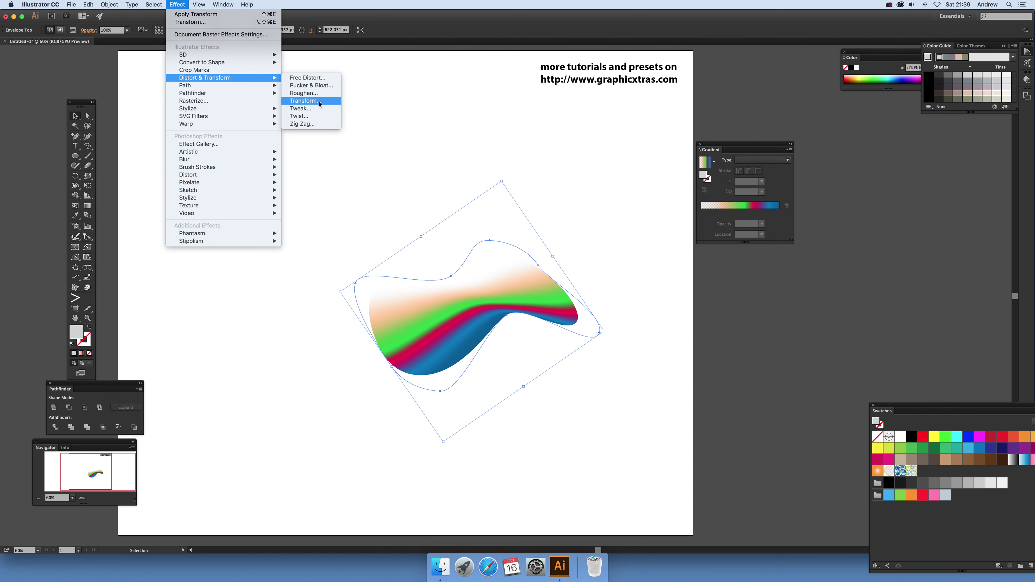
click(305, 101)
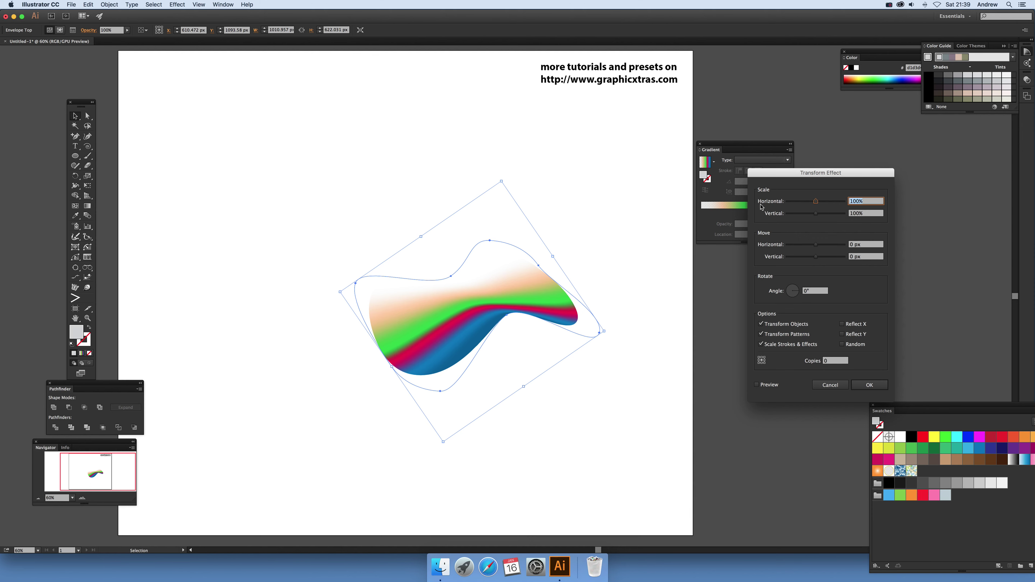
drag(811, 177, 604, 131)
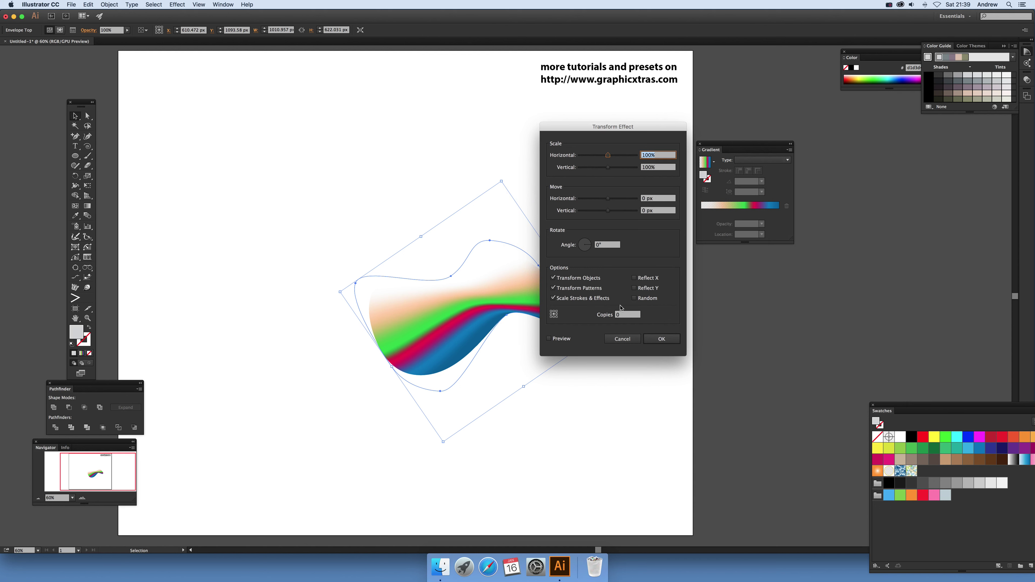
click(626, 319)
key(Tab)
click(586, 245)
key(Tab)
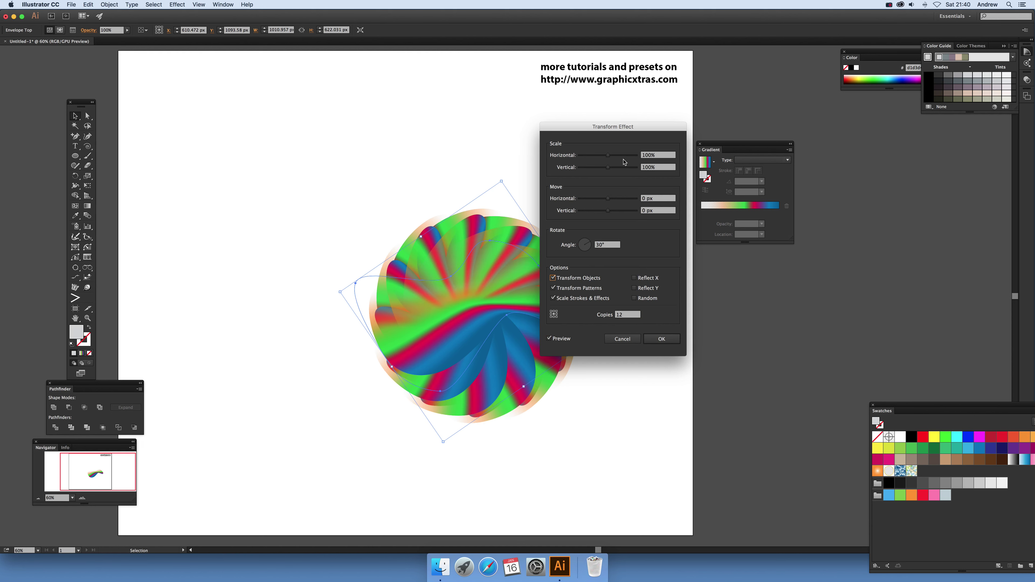
drag(603, 131, 708, 130)
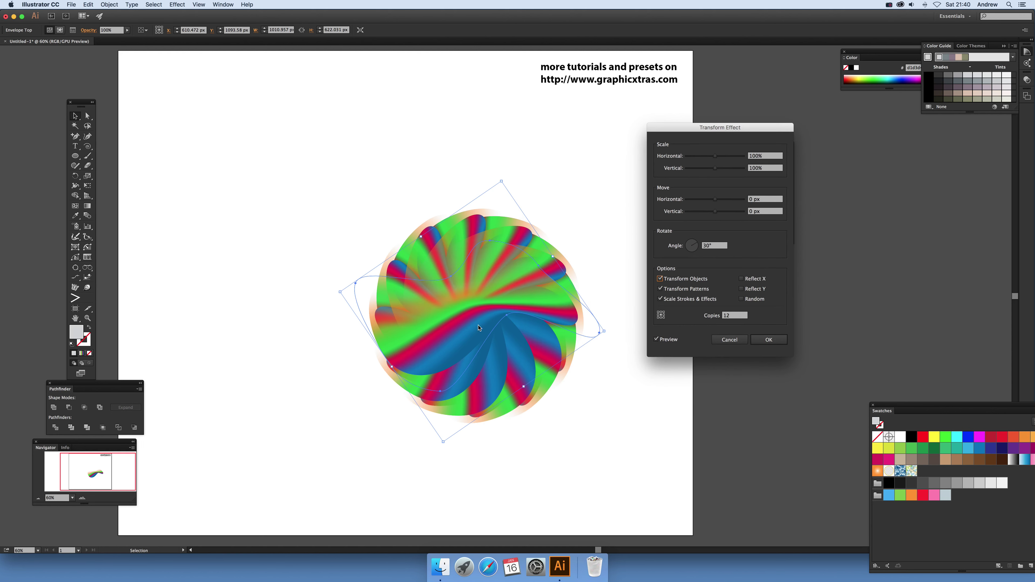
- Try moving the copies 60 px horizontally and 64 px vertically with a 10° angle, and restore the angle to 30°
drag(715, 200, 729, 216)
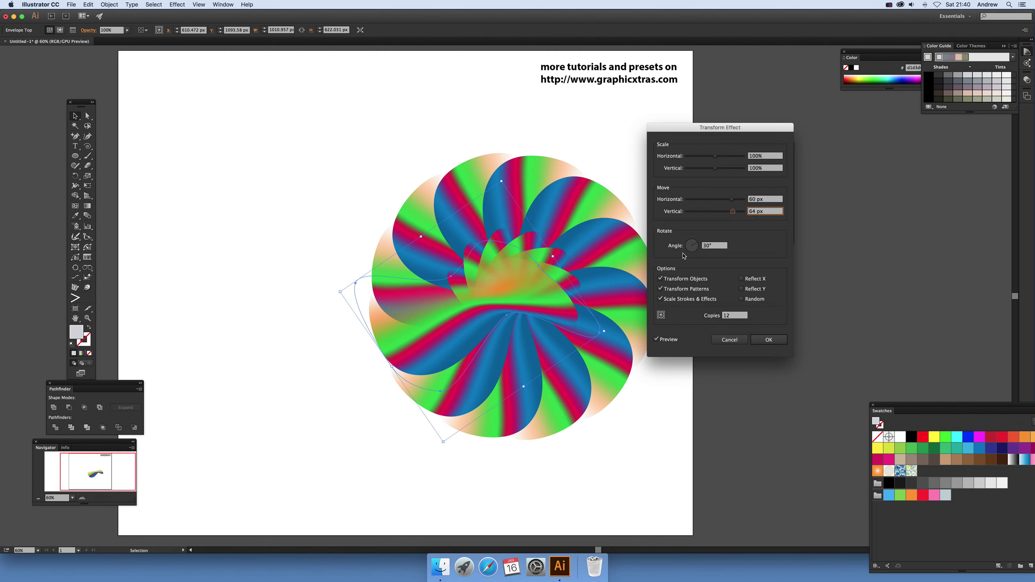
drag(695, 248, 698, 246)
click(716, 246)
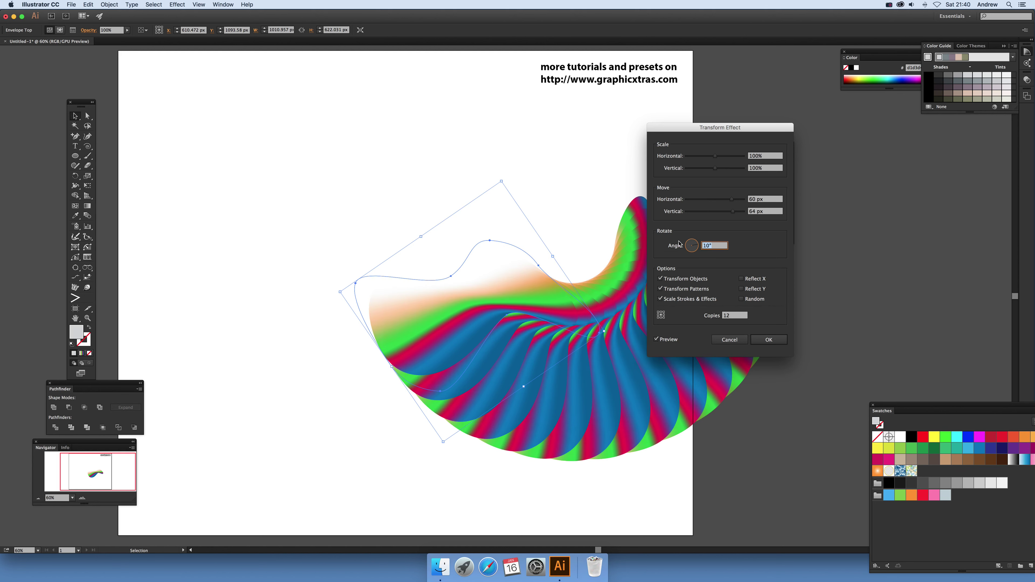
text(30)
key(Tab)
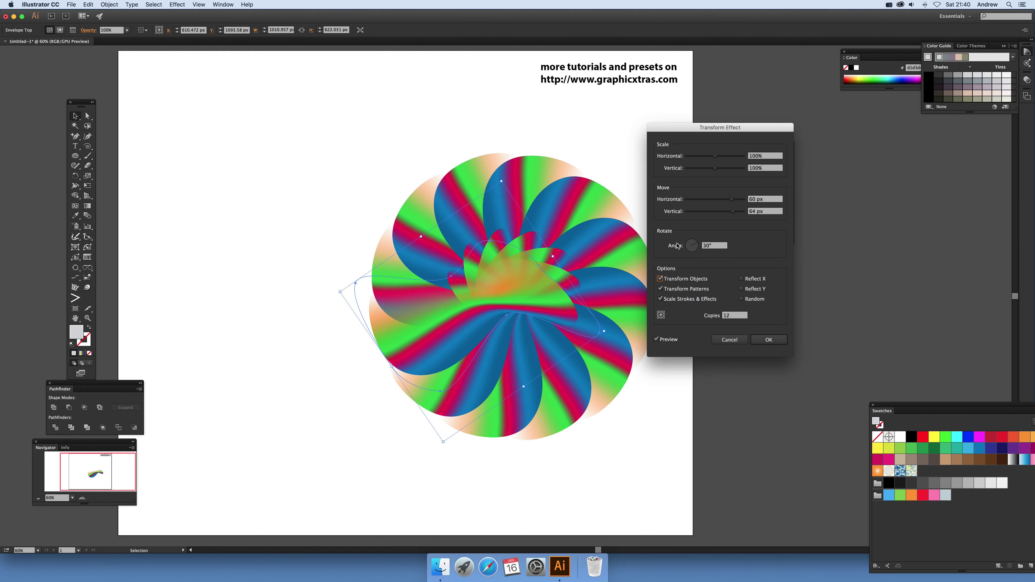
- Set the Transform effect's move to 71 px horizontally and -46 px vertically, and accept the effect
drag(731, 199, 704, 210)
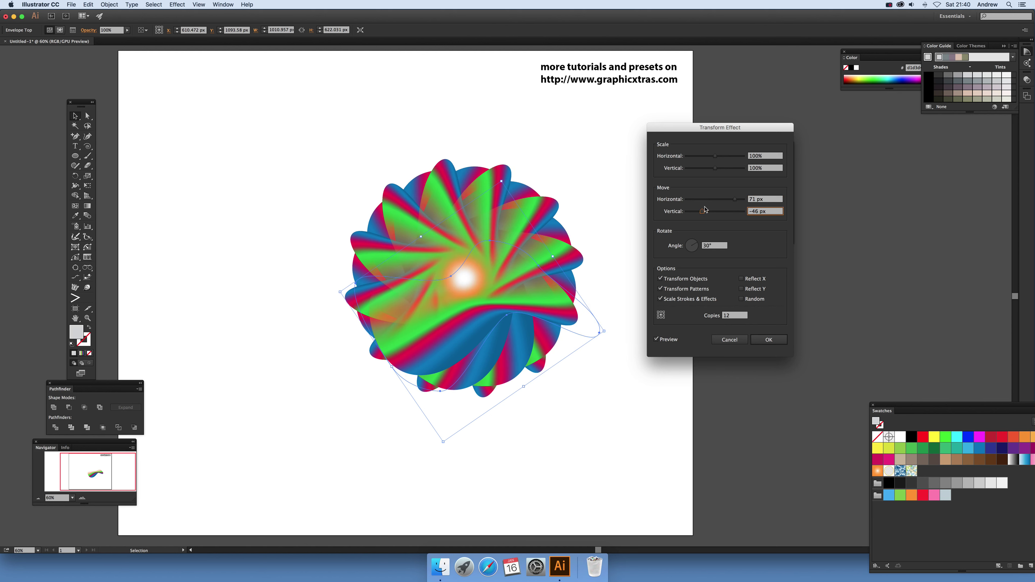
click(769, 340)
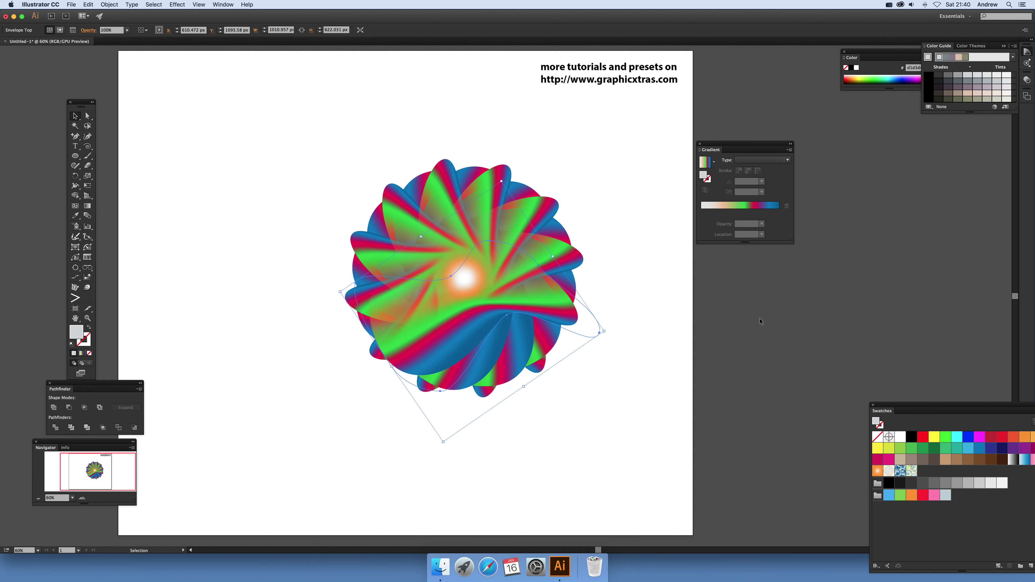
- Enlarge the envelope to about 1317 by 794 px and reshape it, pulling its bottom point far down-left and its lower-left point inward
drag(604, 331, 683, 316)
key(a)
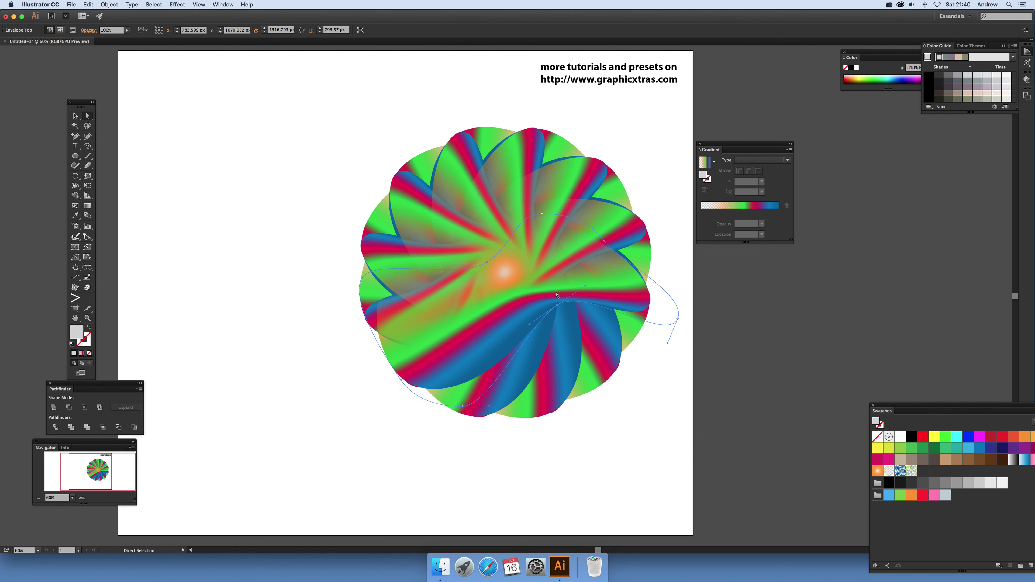
click(557, 305)
mouse_move(557, 310)
mouse_down()
mouse_move(566, 328)
mouse_move(538, 268)
mouse_move(554, 303)
mouse_up()
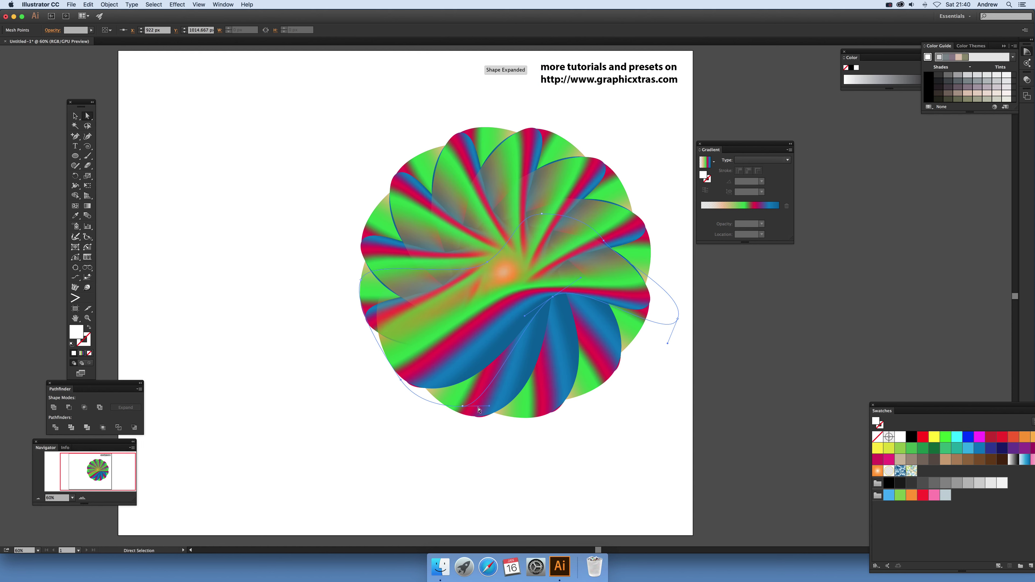
drag(464, 408, 365, 493)
drag(404, 381, 475, 335)
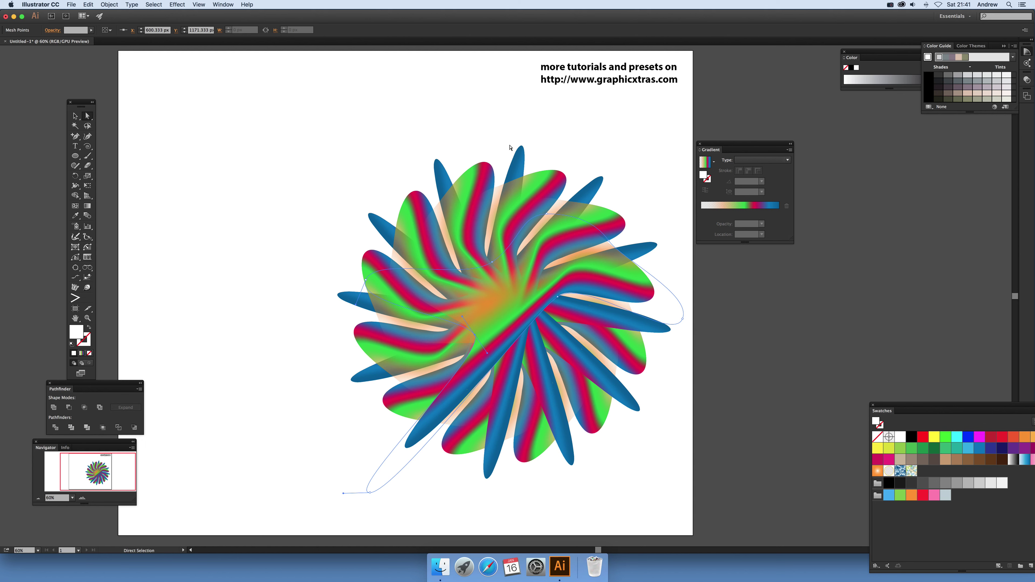
- Rotate the reshaped envelope counterclockwise and scale it down toward its lower-left side
click(75, 115)
drag(569, 136, 480, 113)
drag(663, 228, 546, 309)
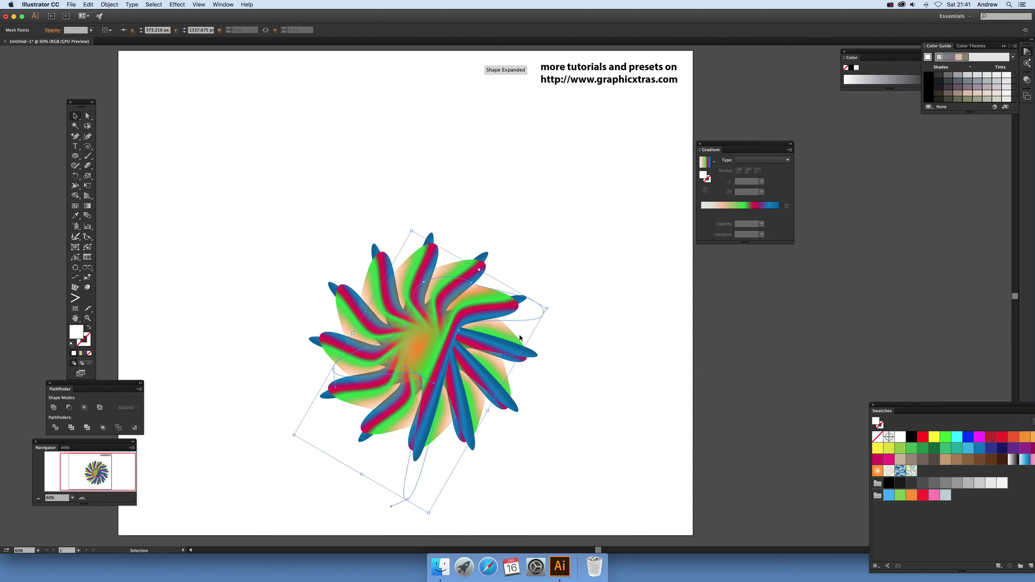
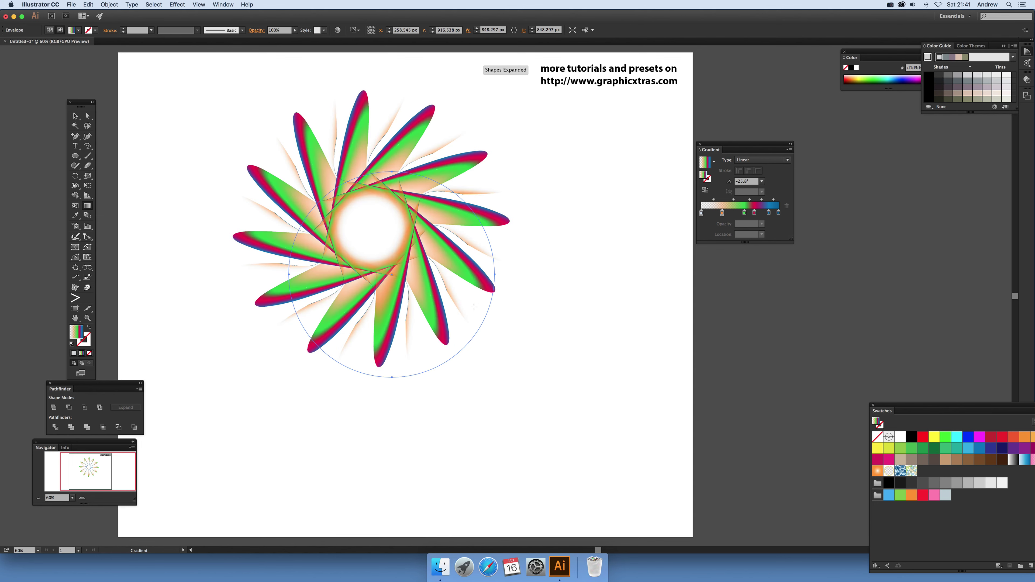
- Try different gradient directions and lengths on the envelope's inner circle, finishing with a diagonal down to the lower right
drag(435, 226, 389, 271)
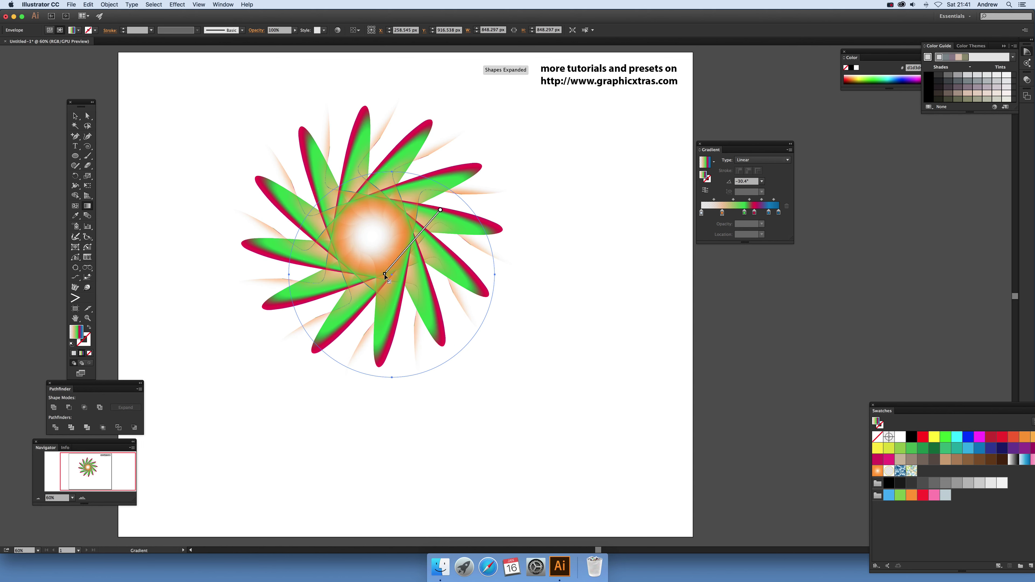
drag(434, 228, 371, 264)
drag(344, 307, 340, 243)
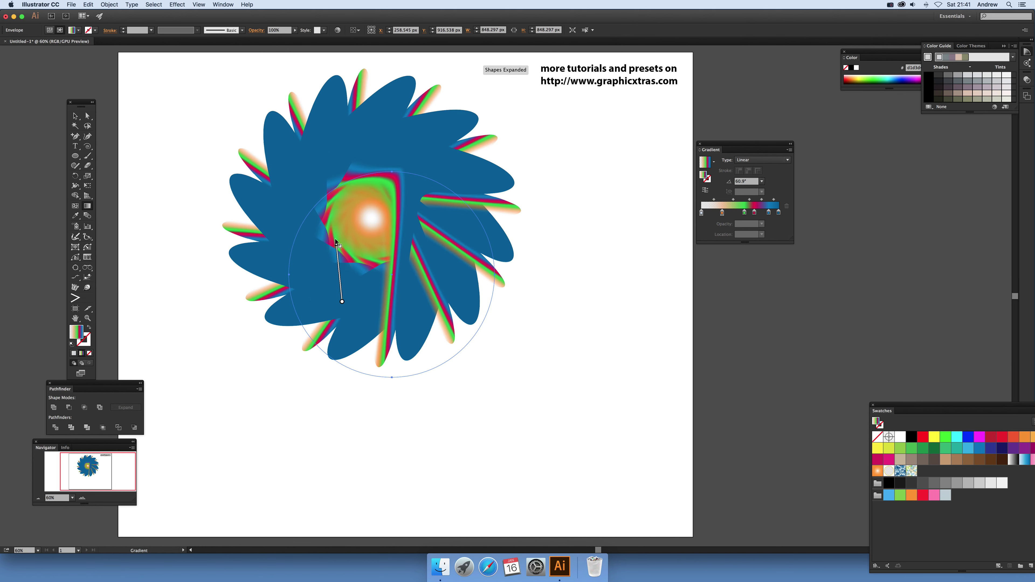
drag(321, 296, 227, 261)
drag(319, 261, 257, 200)
drag(351, 190, 307, 128)
drag(420, 195, 510, 242)
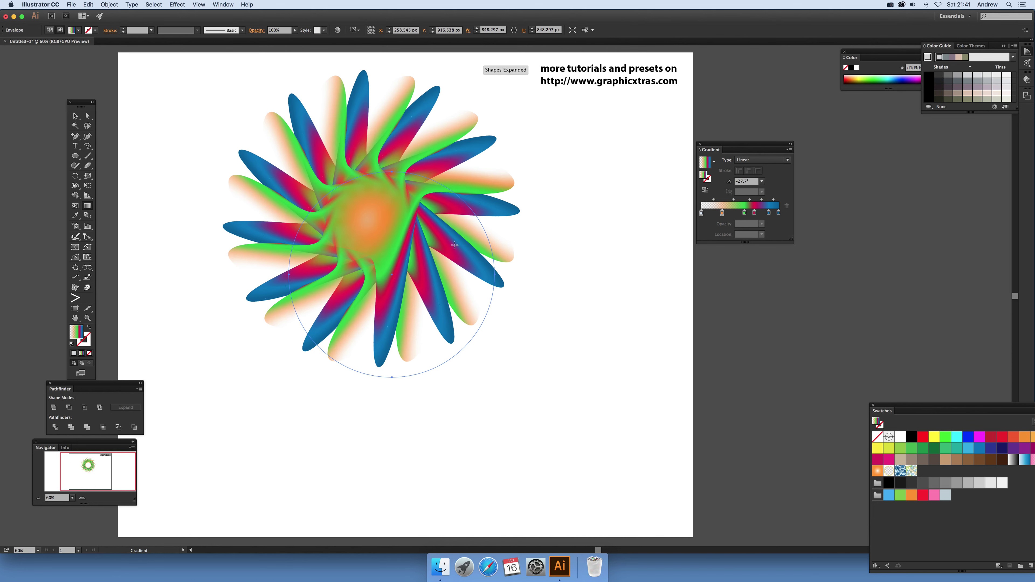
drag(407, 295, 487, 340)
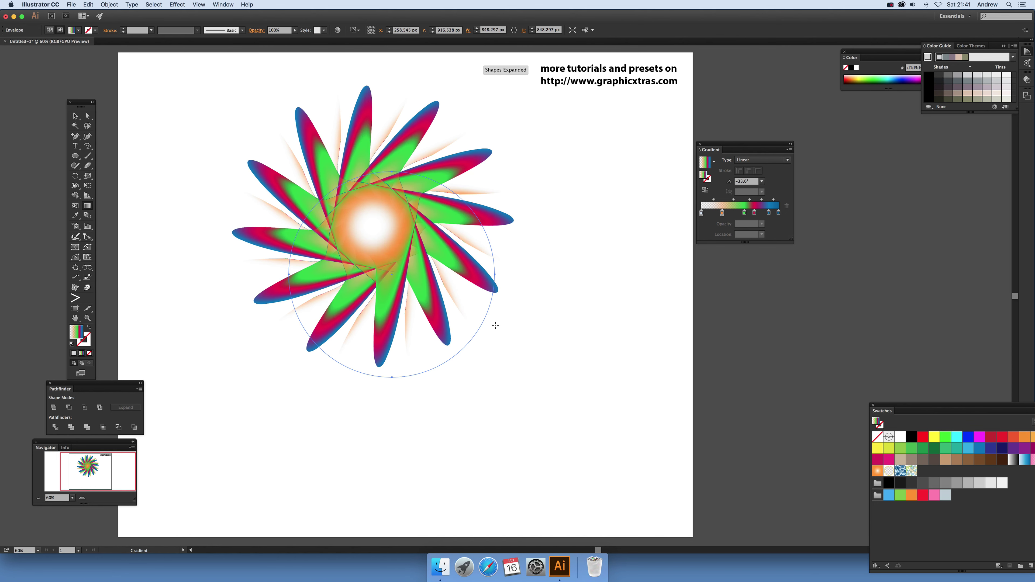
- Shift the green, red and blue gradient stops, placing the blue one at 74.78%, and redraw the gradient repeatedly, ending at about -48.7°
drag(746, 216, 760, 215)
drag(545, 237, 432, 173)
drag(400, 237, 287, 165)
drag(289, 243, 218, 203)
drag(351, 208, 292, 124)
mouse_move(393, 175)
mouse_down()
mouse_move(413, 125)
mouse_move(459, 178)
mouse_move(460, 230)
mouse_move(487, 250)
mouse_move(488, 288)
mouse_move(471, 298)
mouse_move(339, 286)
mouse_move(334, 304)
mouse_move(342, 284)
mouse_move(318, 320)
mouse_move(311, 283)
mouse_move(292, 287)
mouse_move(285, 261)
mouse_move(330, 229)
mouse_move(326, 163)
mouse_move(393, 146)
mouse_up()
drag(393, 223, 467, 286)
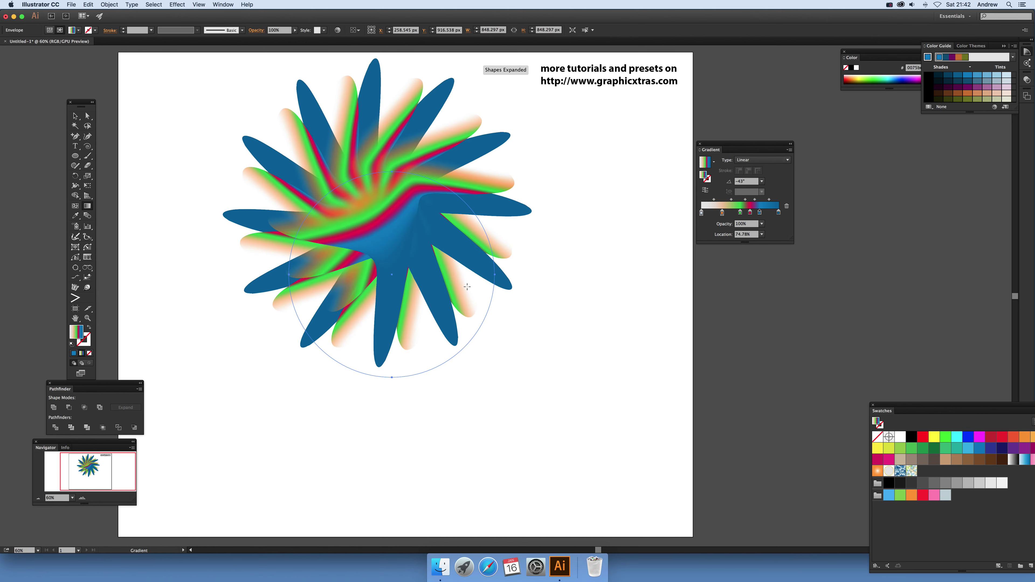
drag(432, 248, 501, 312)
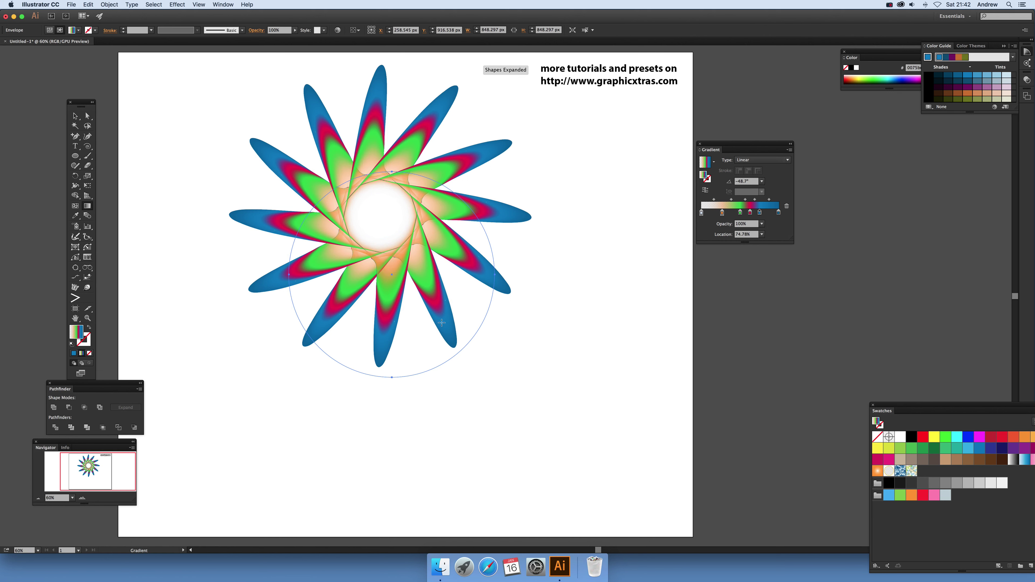